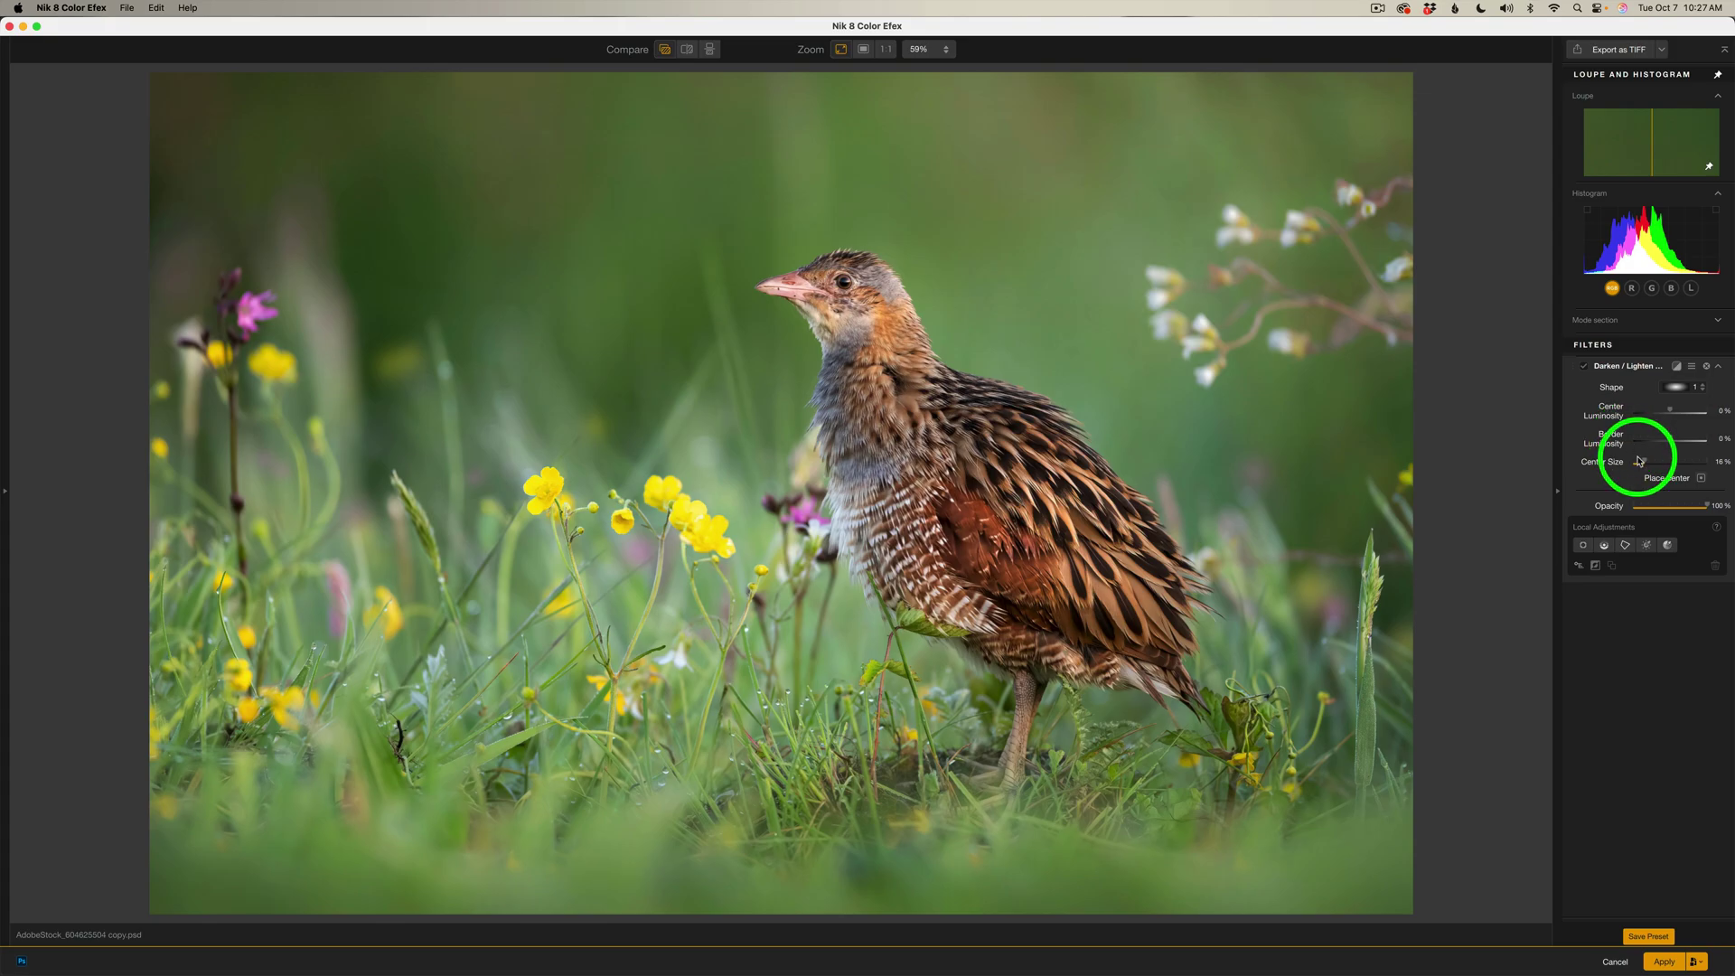
Place the vignette centre on the bird's body.
{"action": "left_click", "coordinate": [1700, 478]}
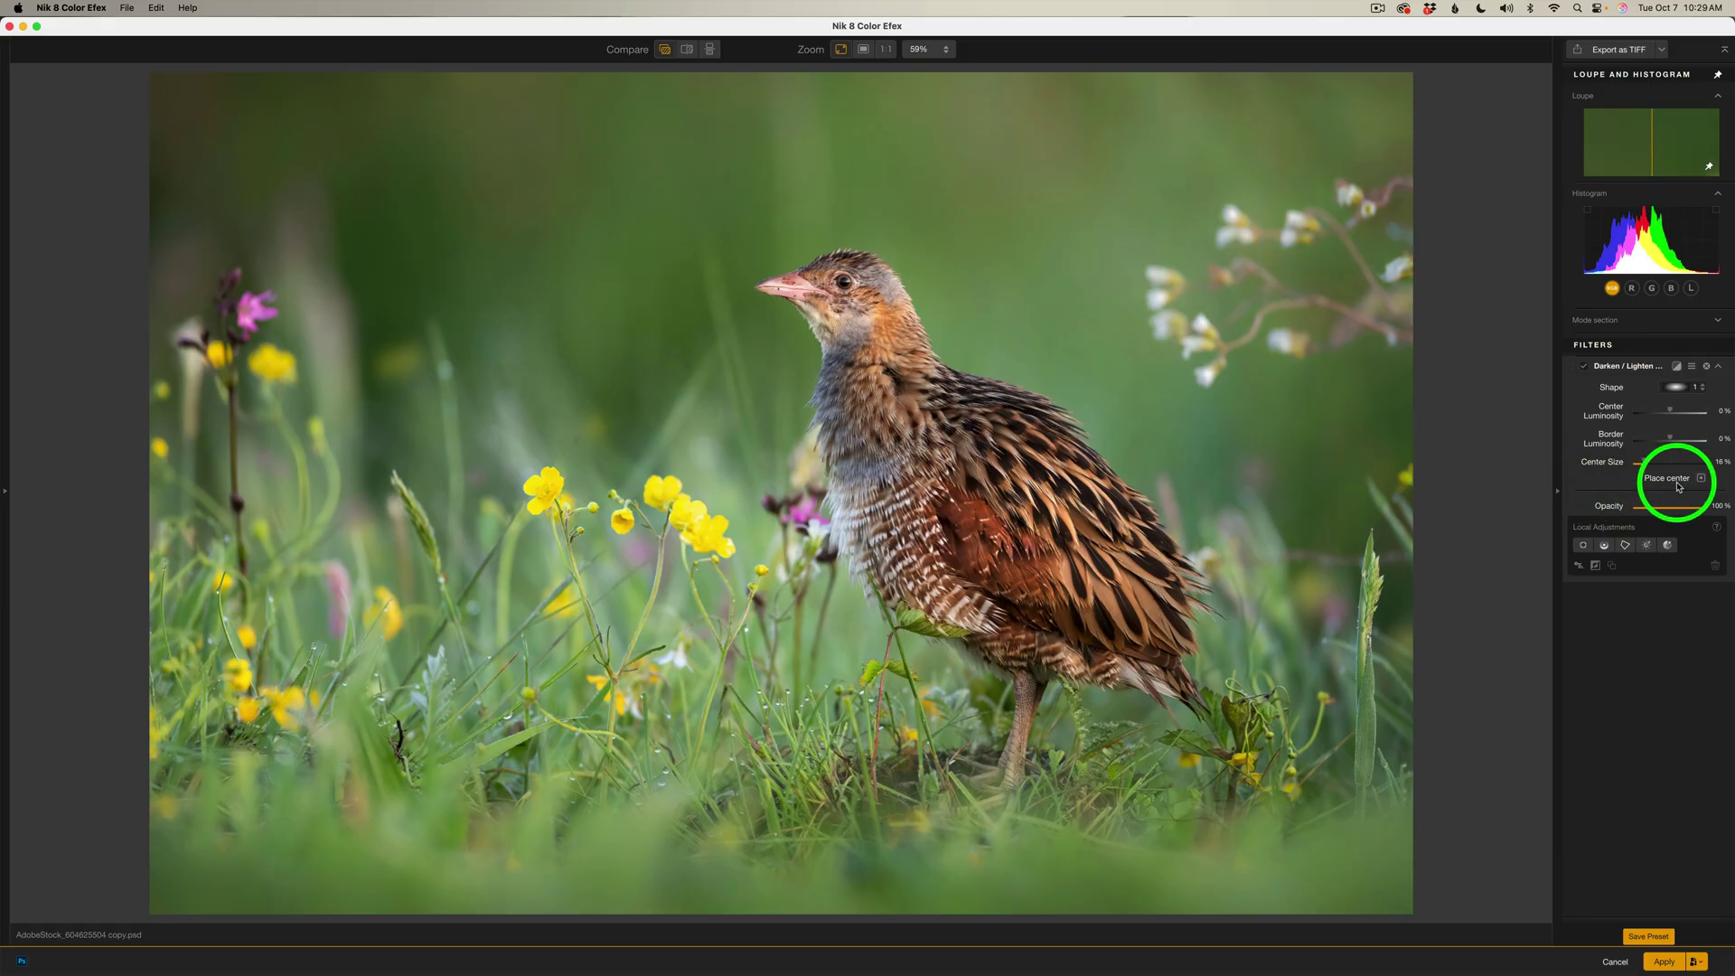
{"action": "left_click", "coordinate": [1700, 480]}
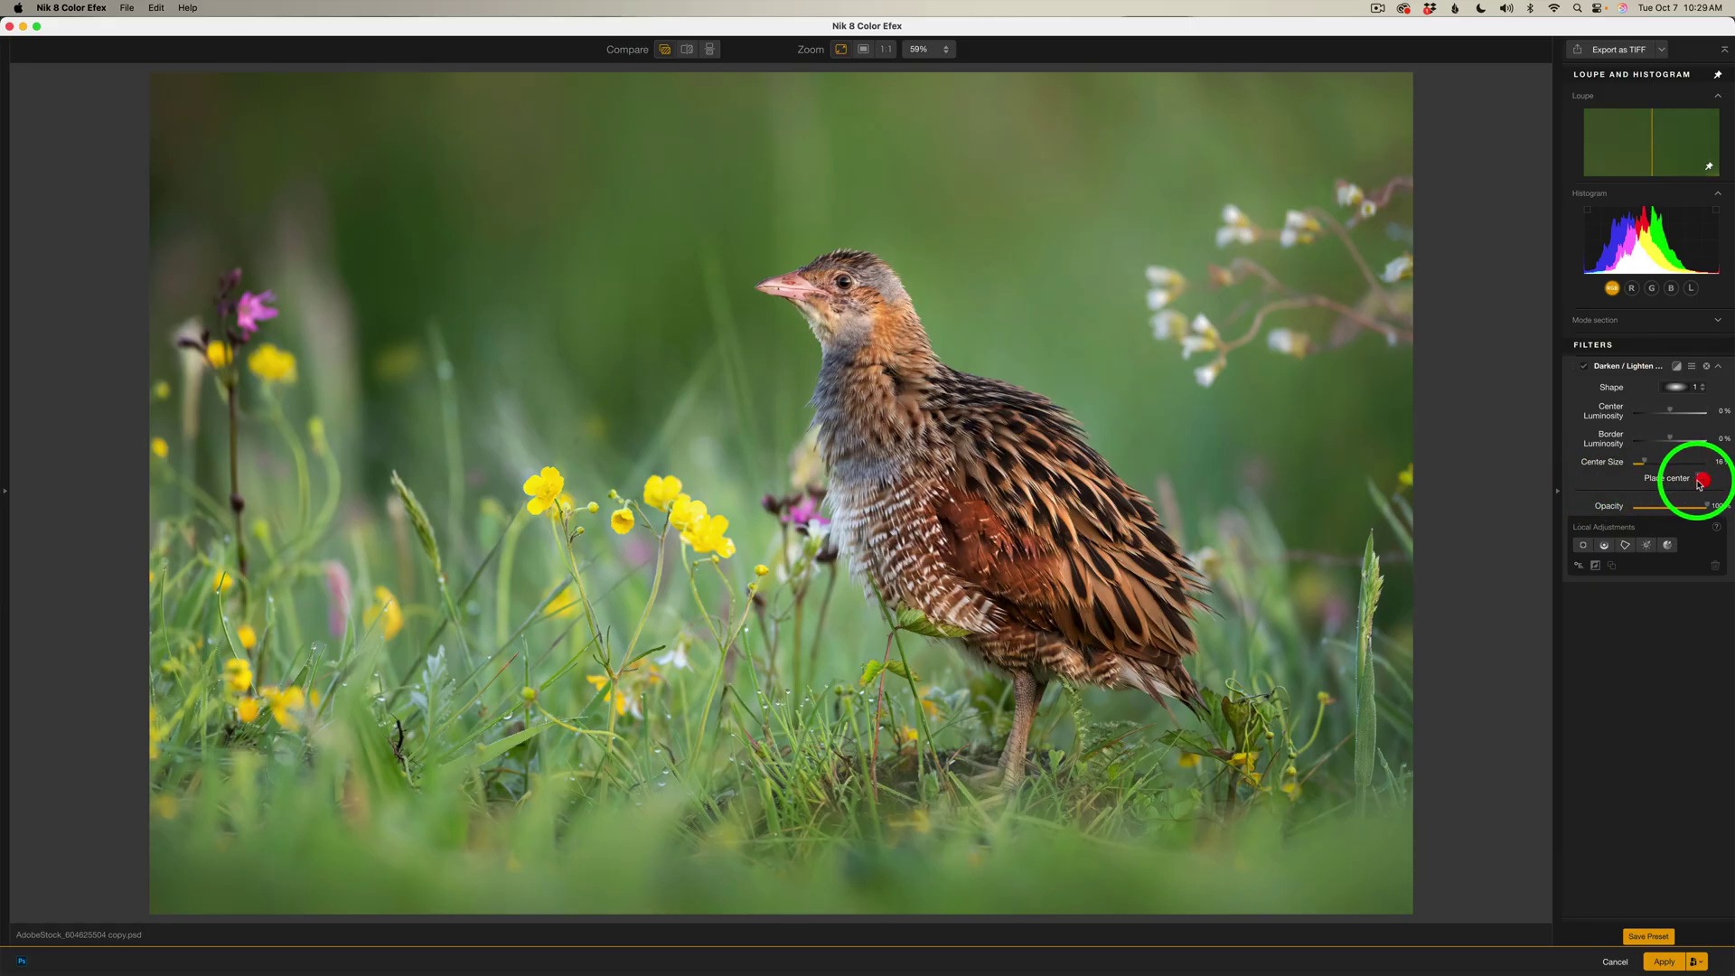
{"action": "left_click", "coordinate": [973, 488]}
{"action": "left_click_drag", "start_coordinate": [973, 487], "coordinate": [1380, 524]}
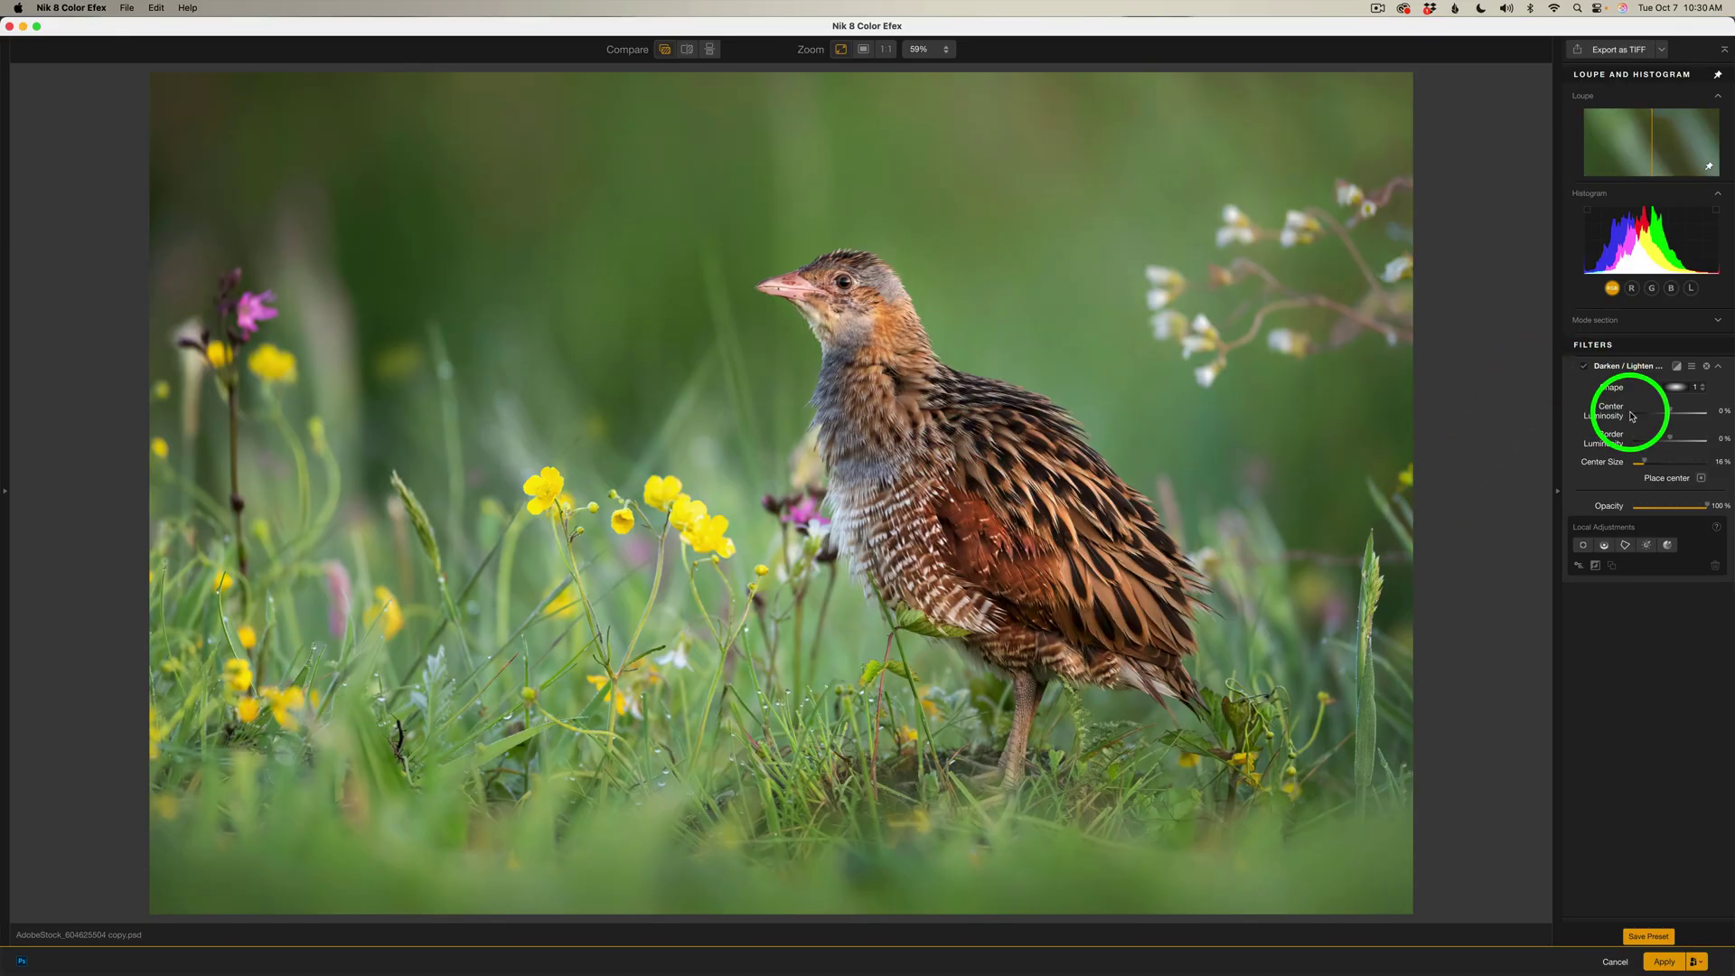
Set Center Luminosity to 22%, Border Luminosity to -3% and Center Size to about 16%.
{"action": "left_click_drag", "start_coordinate": [1653, 415], "coordinate": [1681, 419]}
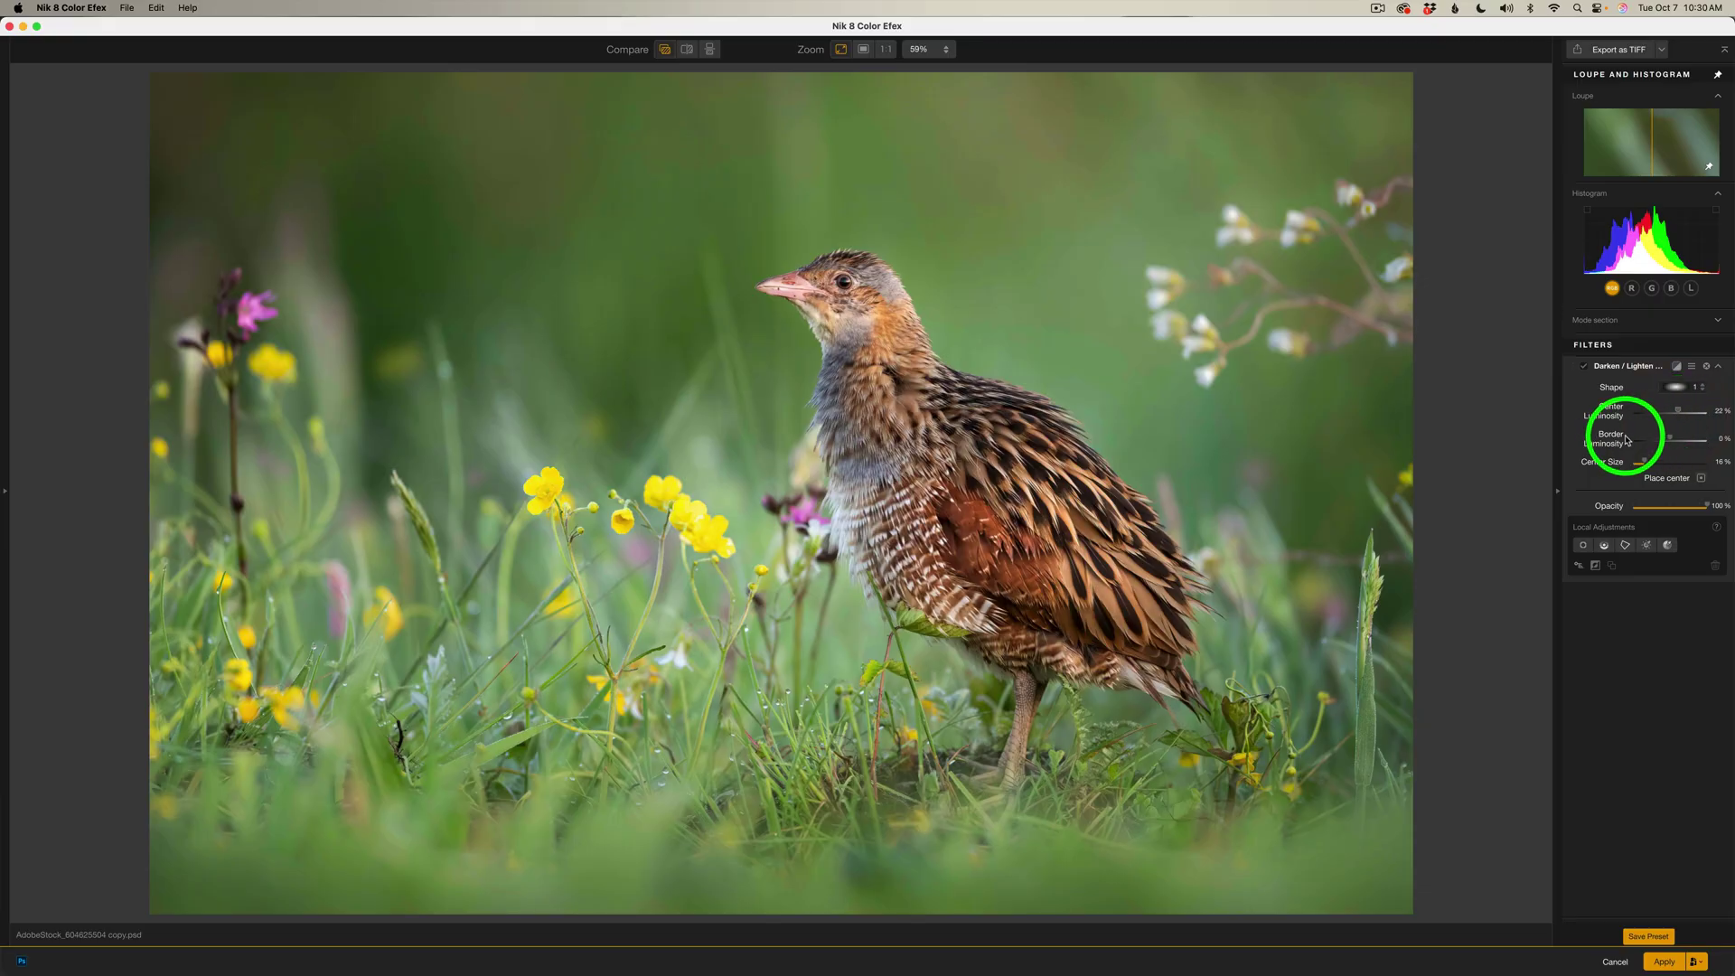
{"action": "left_click_drag", "start_coordinate": [1673, 441], "coordinate": [1668, 443]}
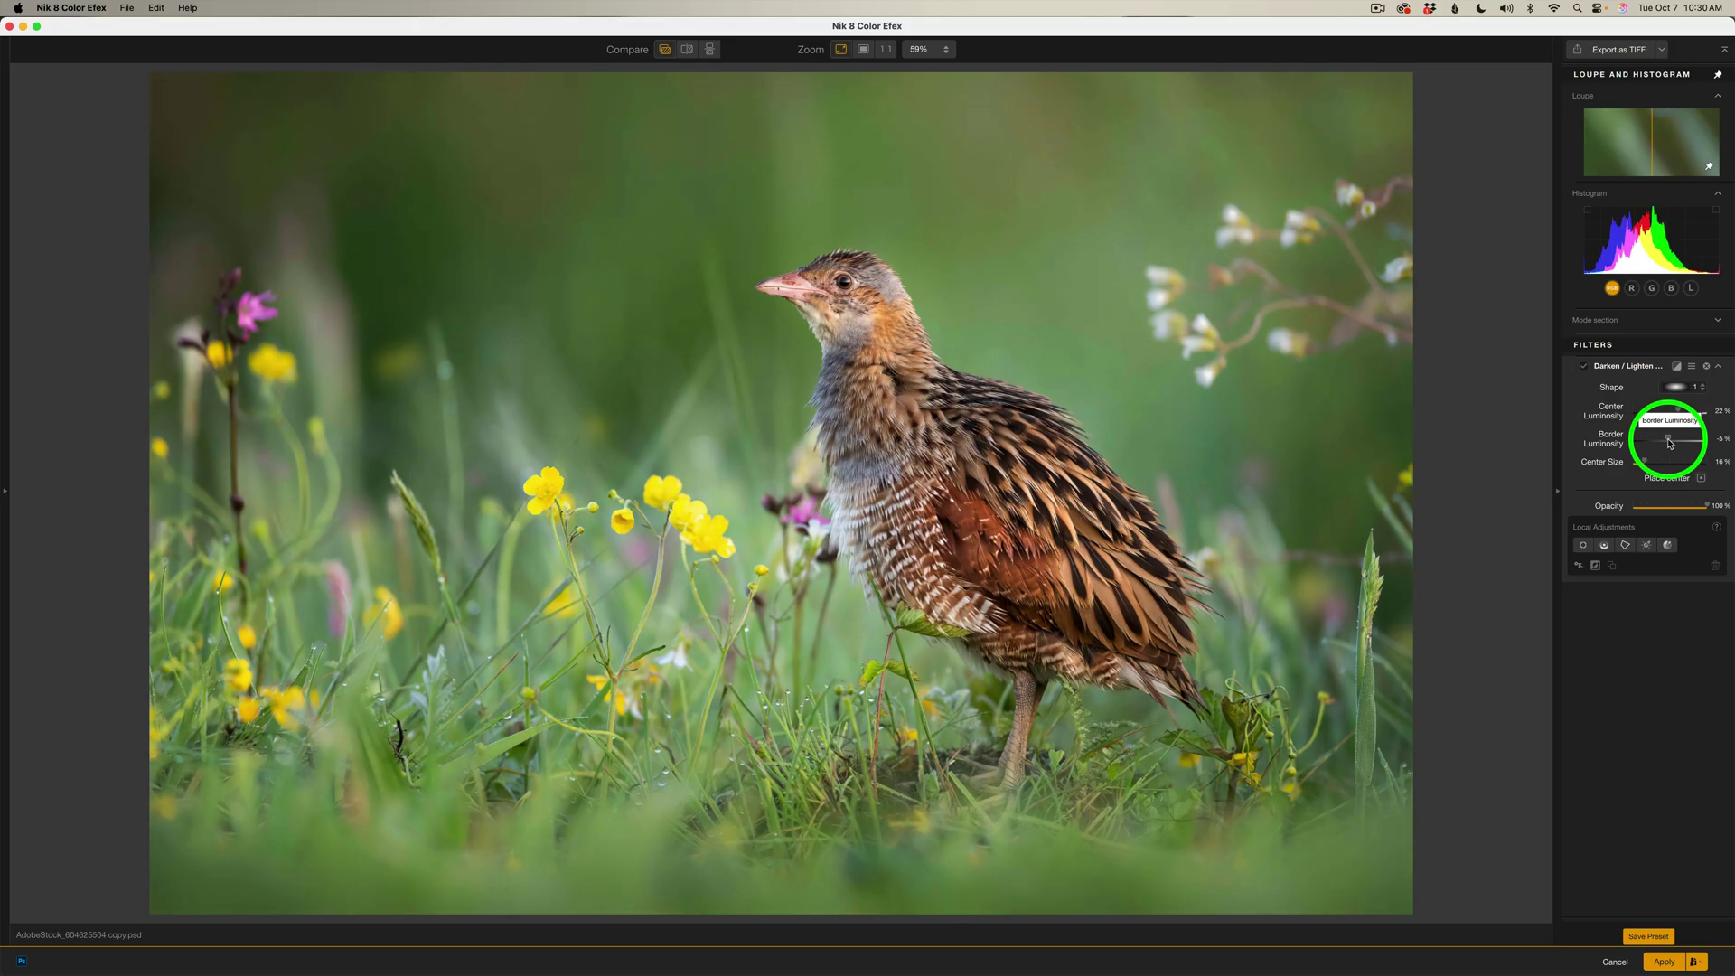
{"action": "left_click_drag", "start_coordinate": [1669, 443], "coordinate": [1670, 443]}
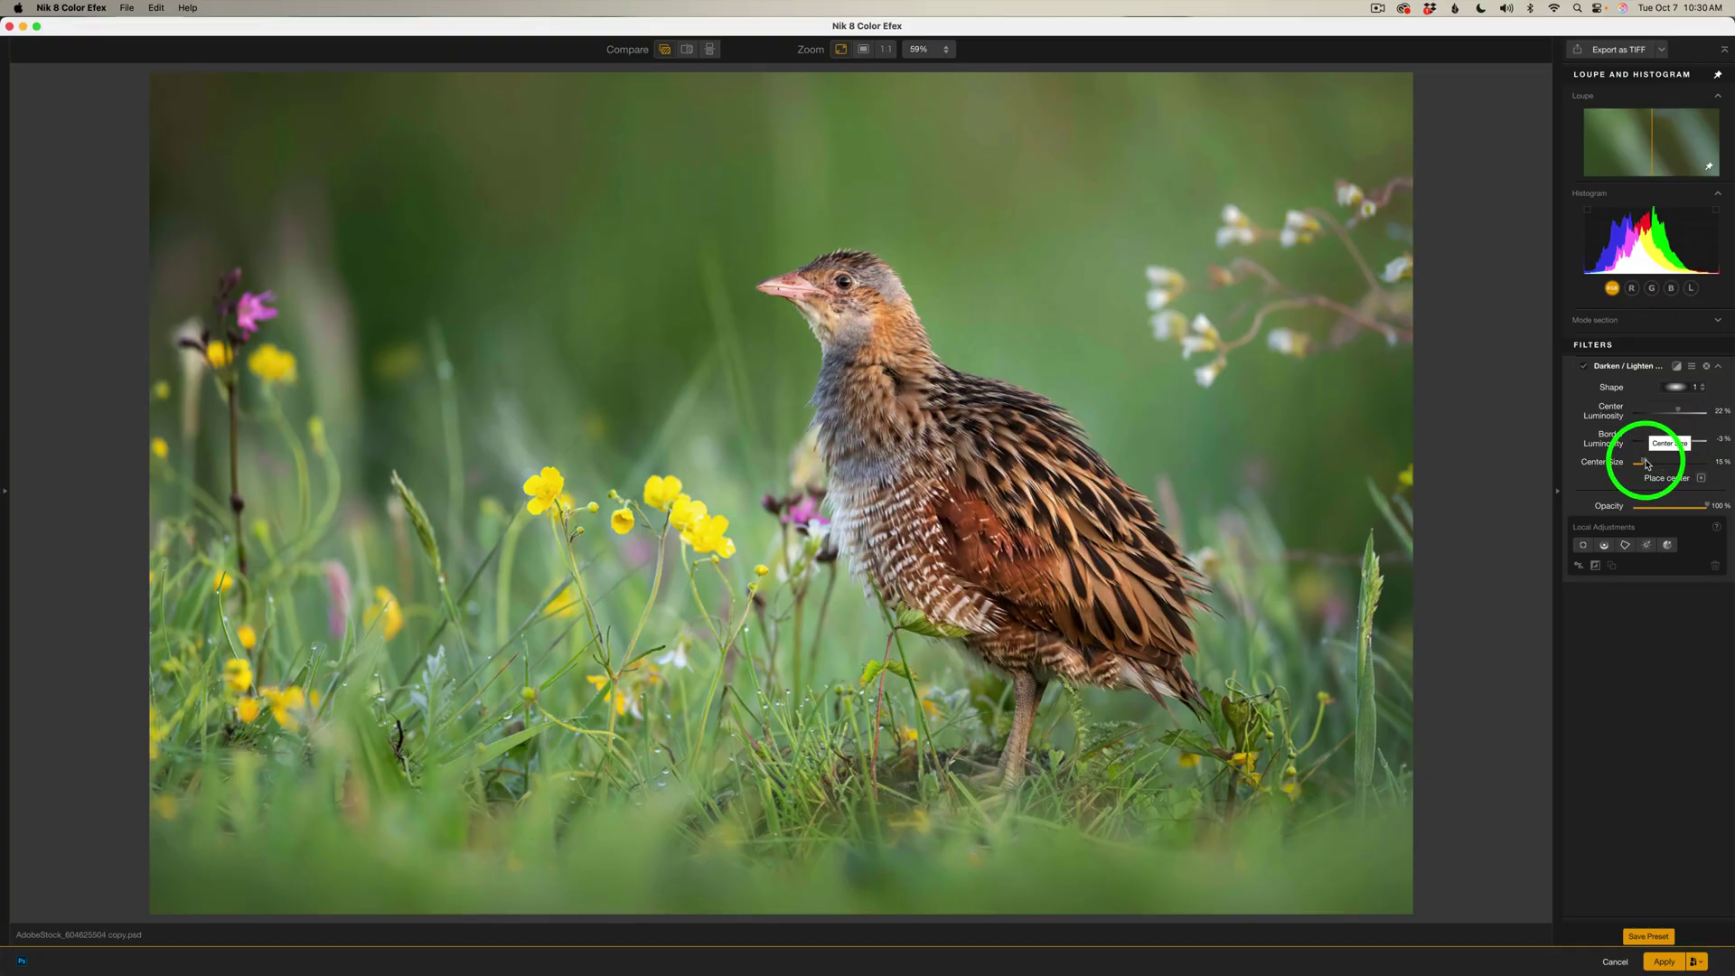
{"action": "mouse_move", "coordinate": [1644, 461]}
{"action": "left_mouse_down"}
{"action": "mouse_move", "coordinate": [1716, 473]}
{"action": "mouse_move", "coordinate": [1598, 468]}
{"action": "mouse_move", "coordinate": [1646, 470]}
{"action": "left_mouse_up"}
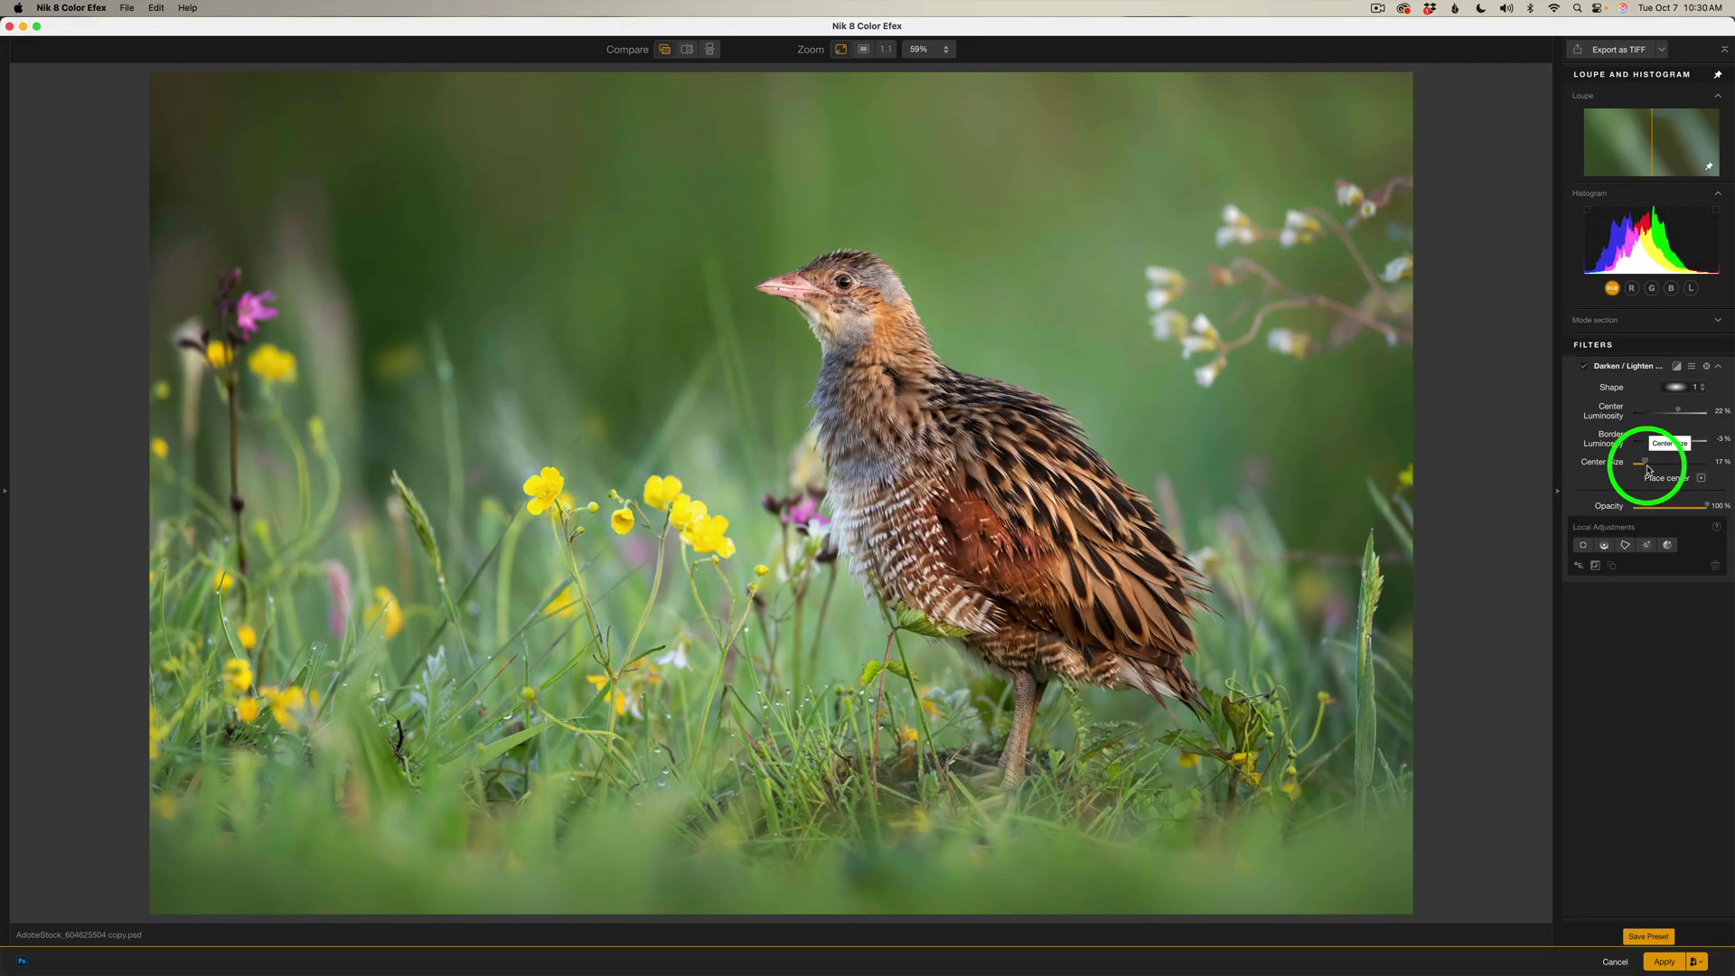
{"action": "left_click_drag", "start_coordinate": [1647, 469], "coordinate": [1647, 467]}
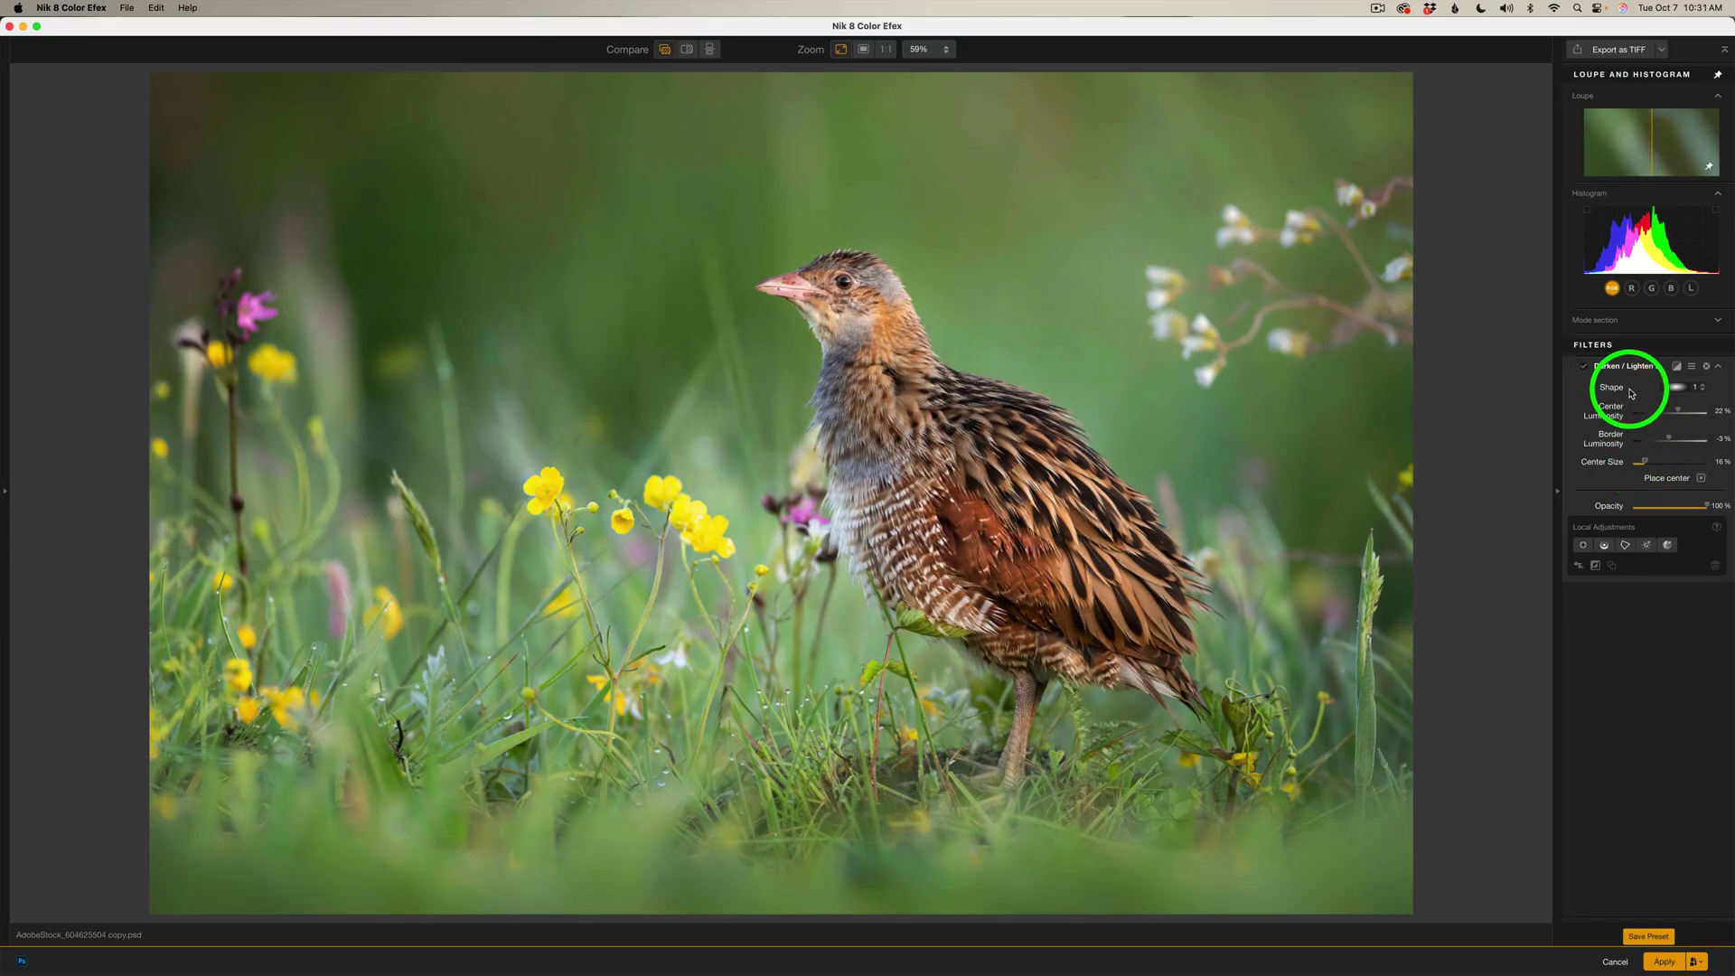
Keep the first vignette shape and compare the bird with the vignette off and on.
{"action": "left_click", "coordinate": [1703, 390]}
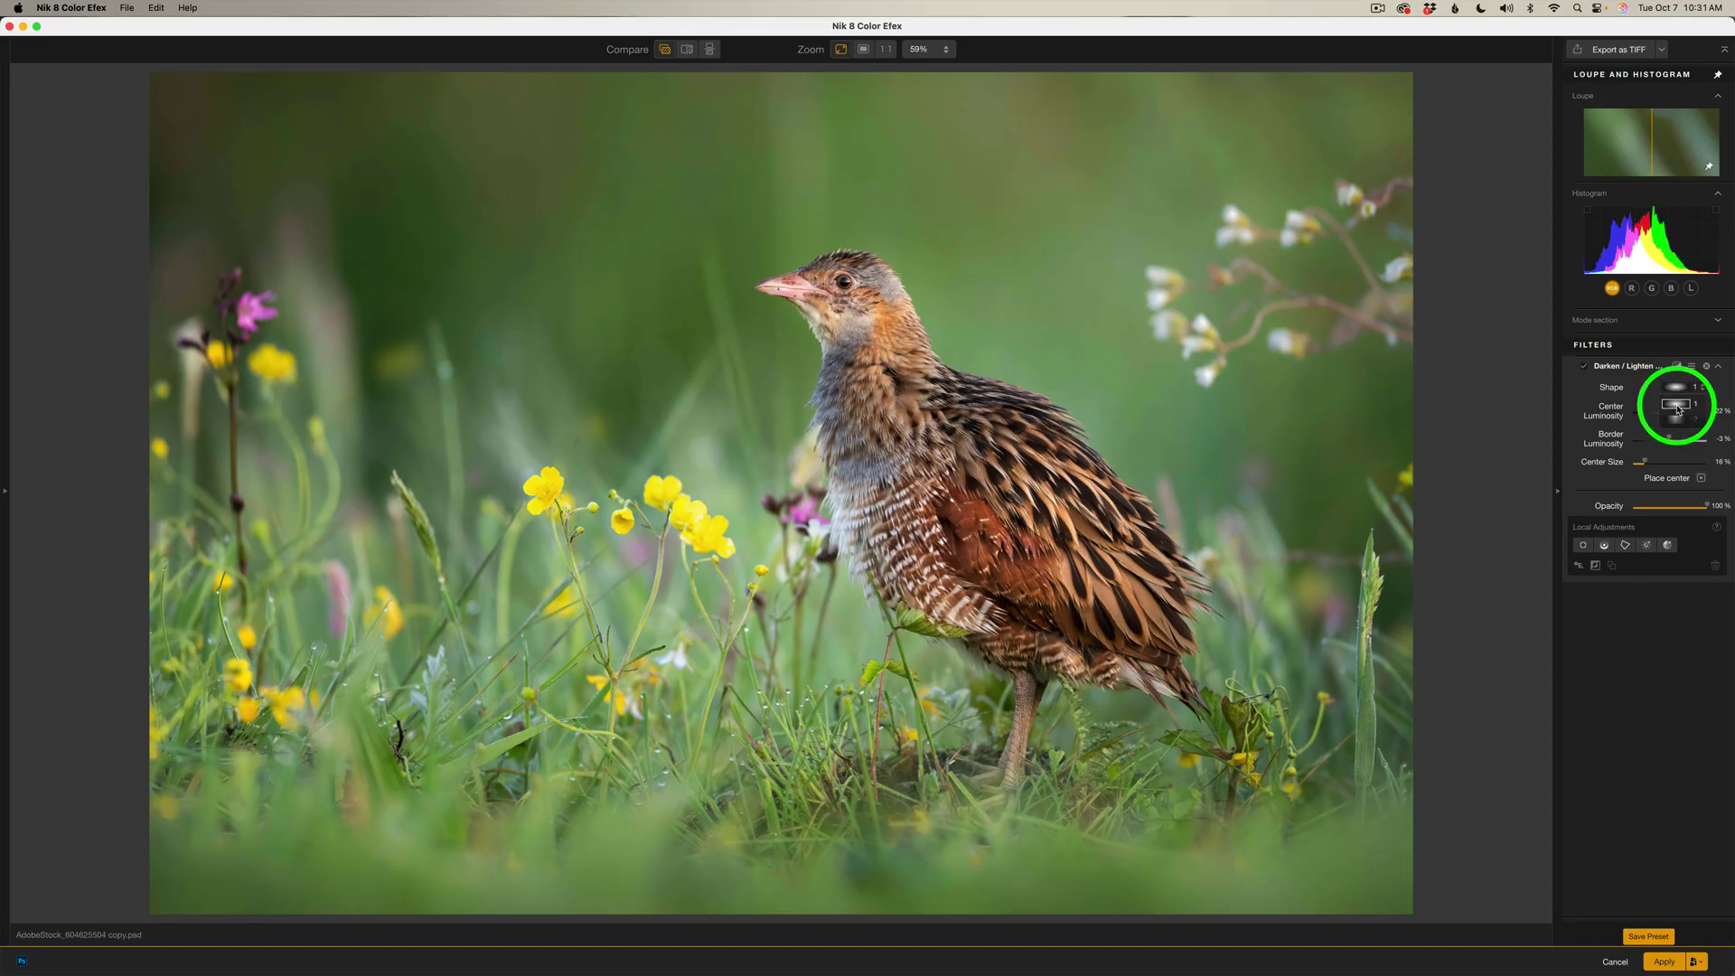
{"action": "left_click", "coordinate": [1676, 413]}
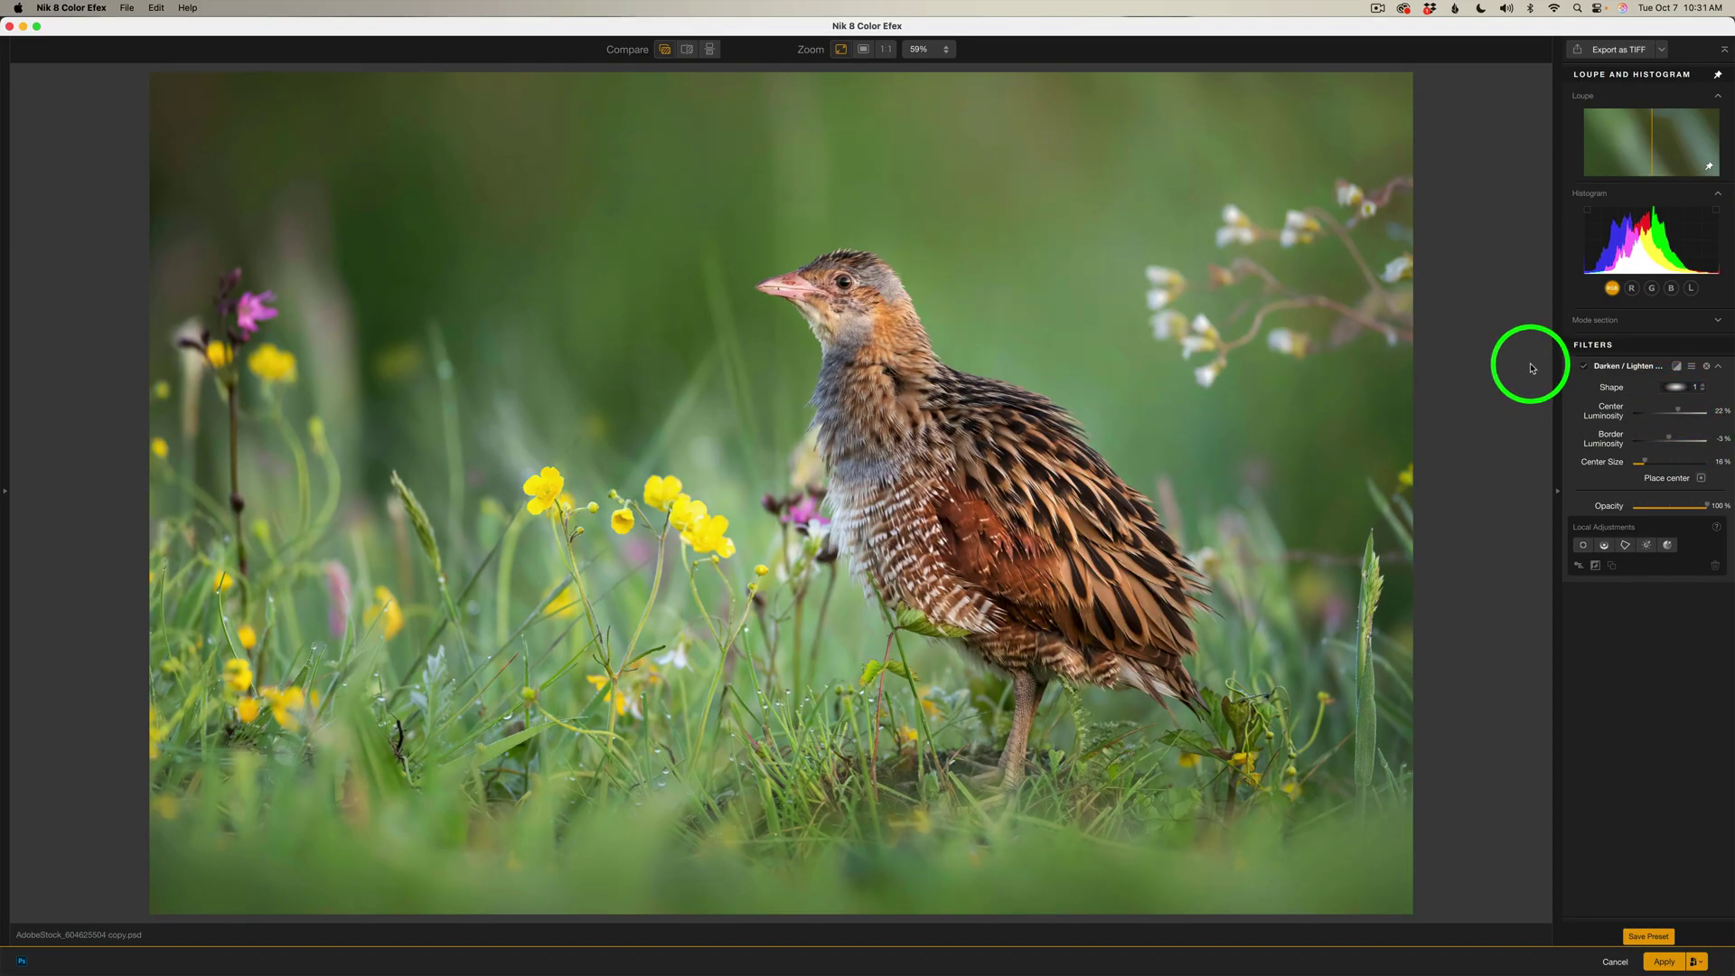
{"action": "left_click", "coordinate": [1586, 371]}
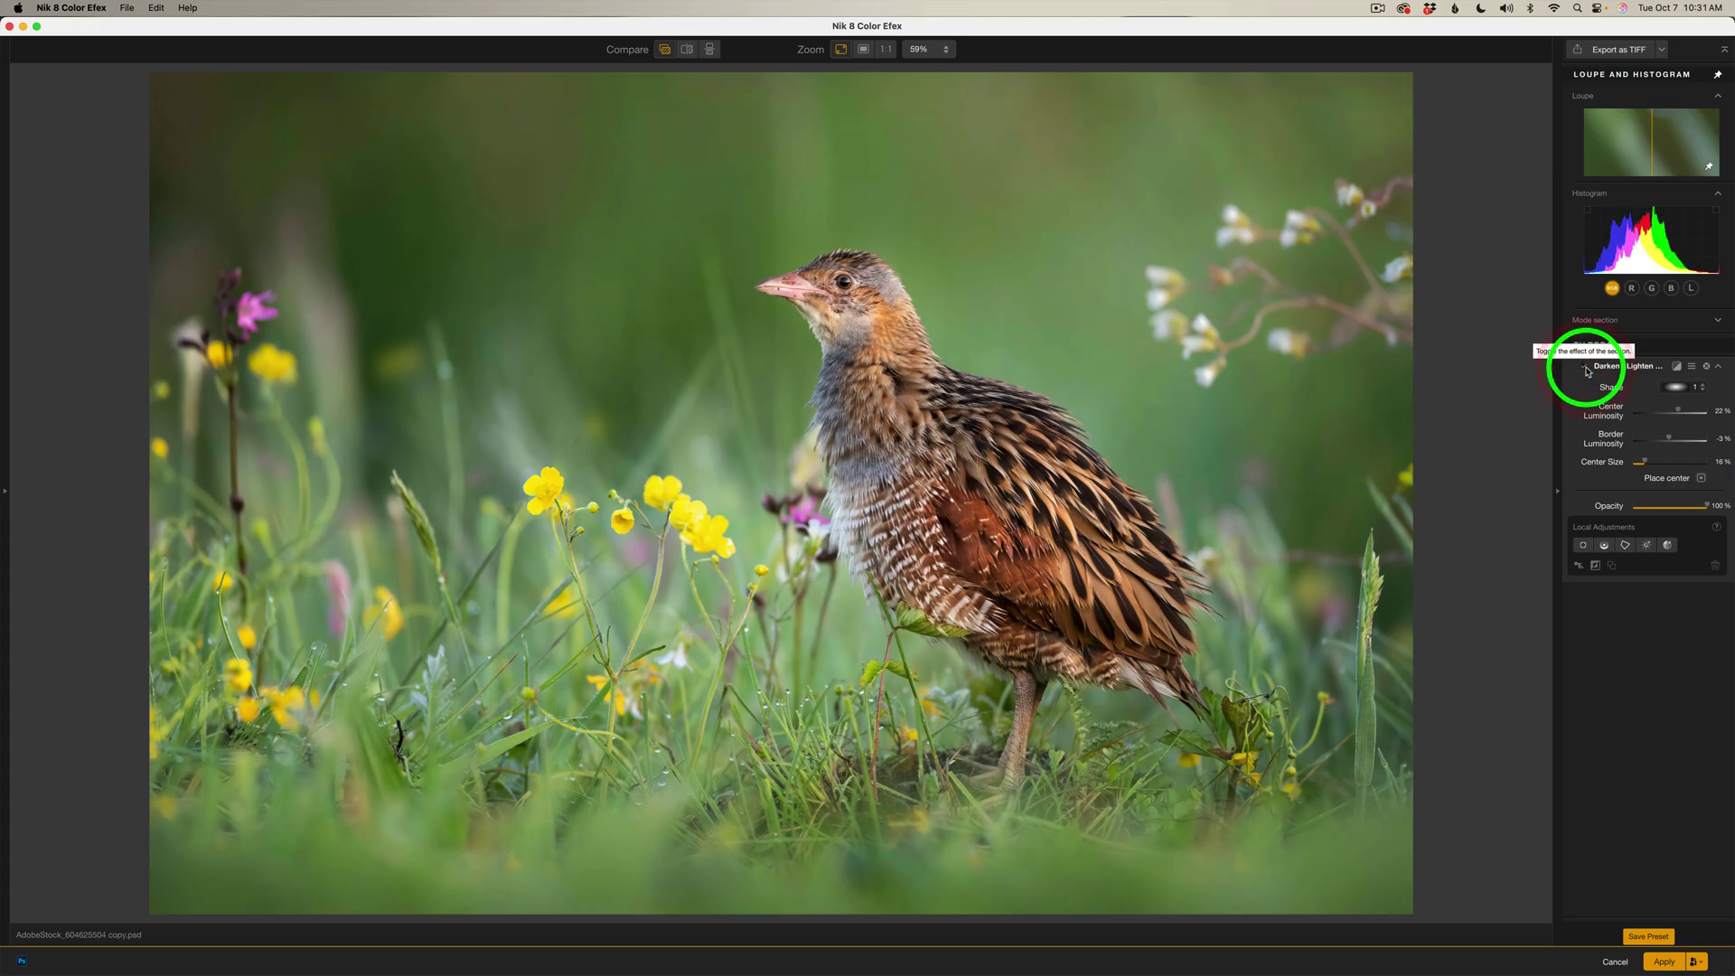
{"action": "left_click", "coordinate": [1585, 371]}
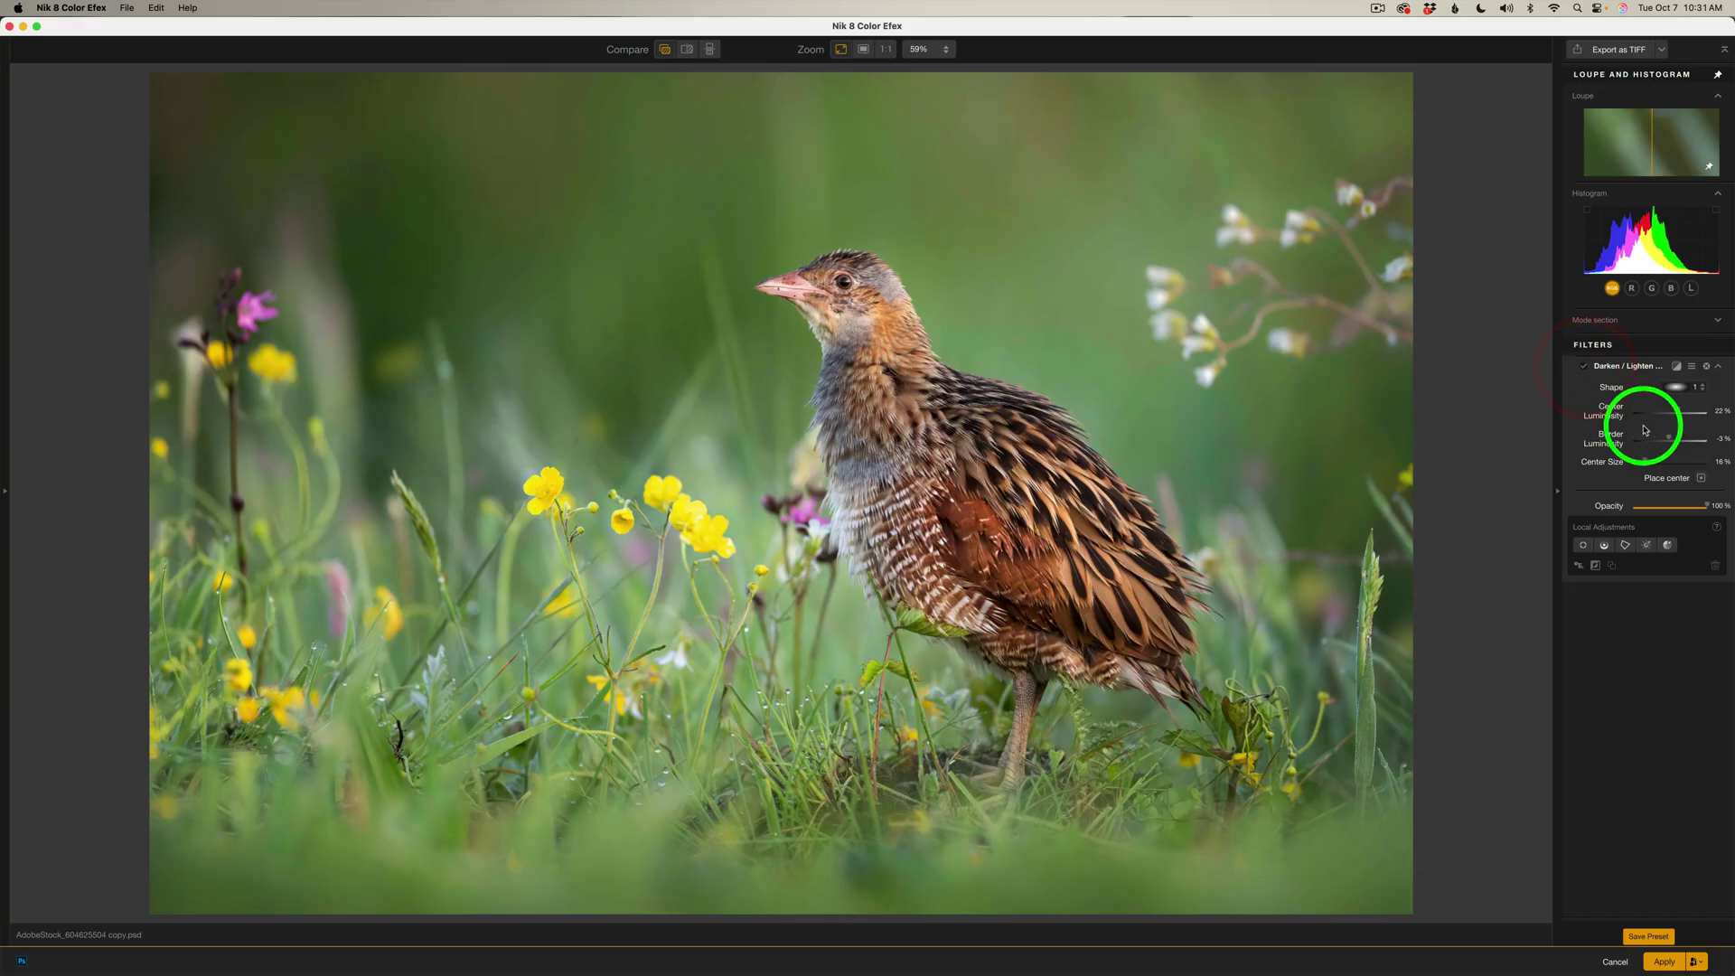
Raise Center Luminosity to 36% and Border Luminosity to -12%, comparing before and after.
{"action": "left_click_drag", "start_coordinate": [1679, 414], "coordinate": [1684, 414]}
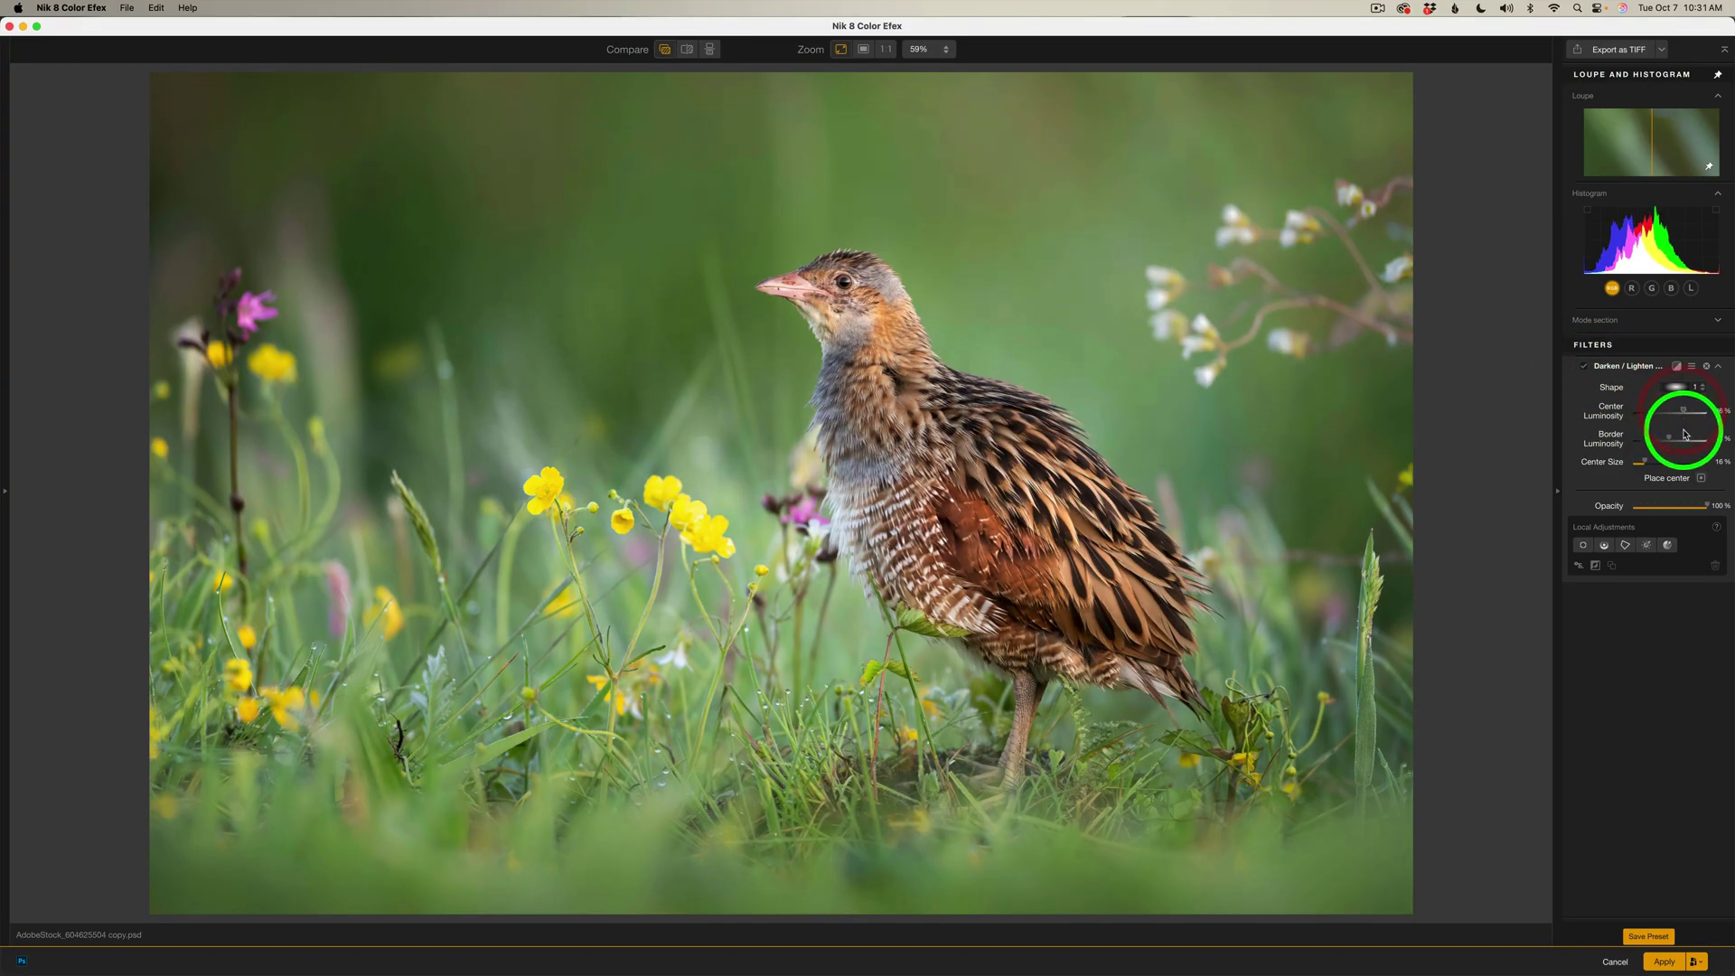
{"action": "left_click_drag", "start_coordinate": [1674, 439], "coordinate": [1666, 439]}
{"action": "left_click", "coordinate": [1592, 364]}
{"action": "left_click", "coordinate": [1584, 367]}
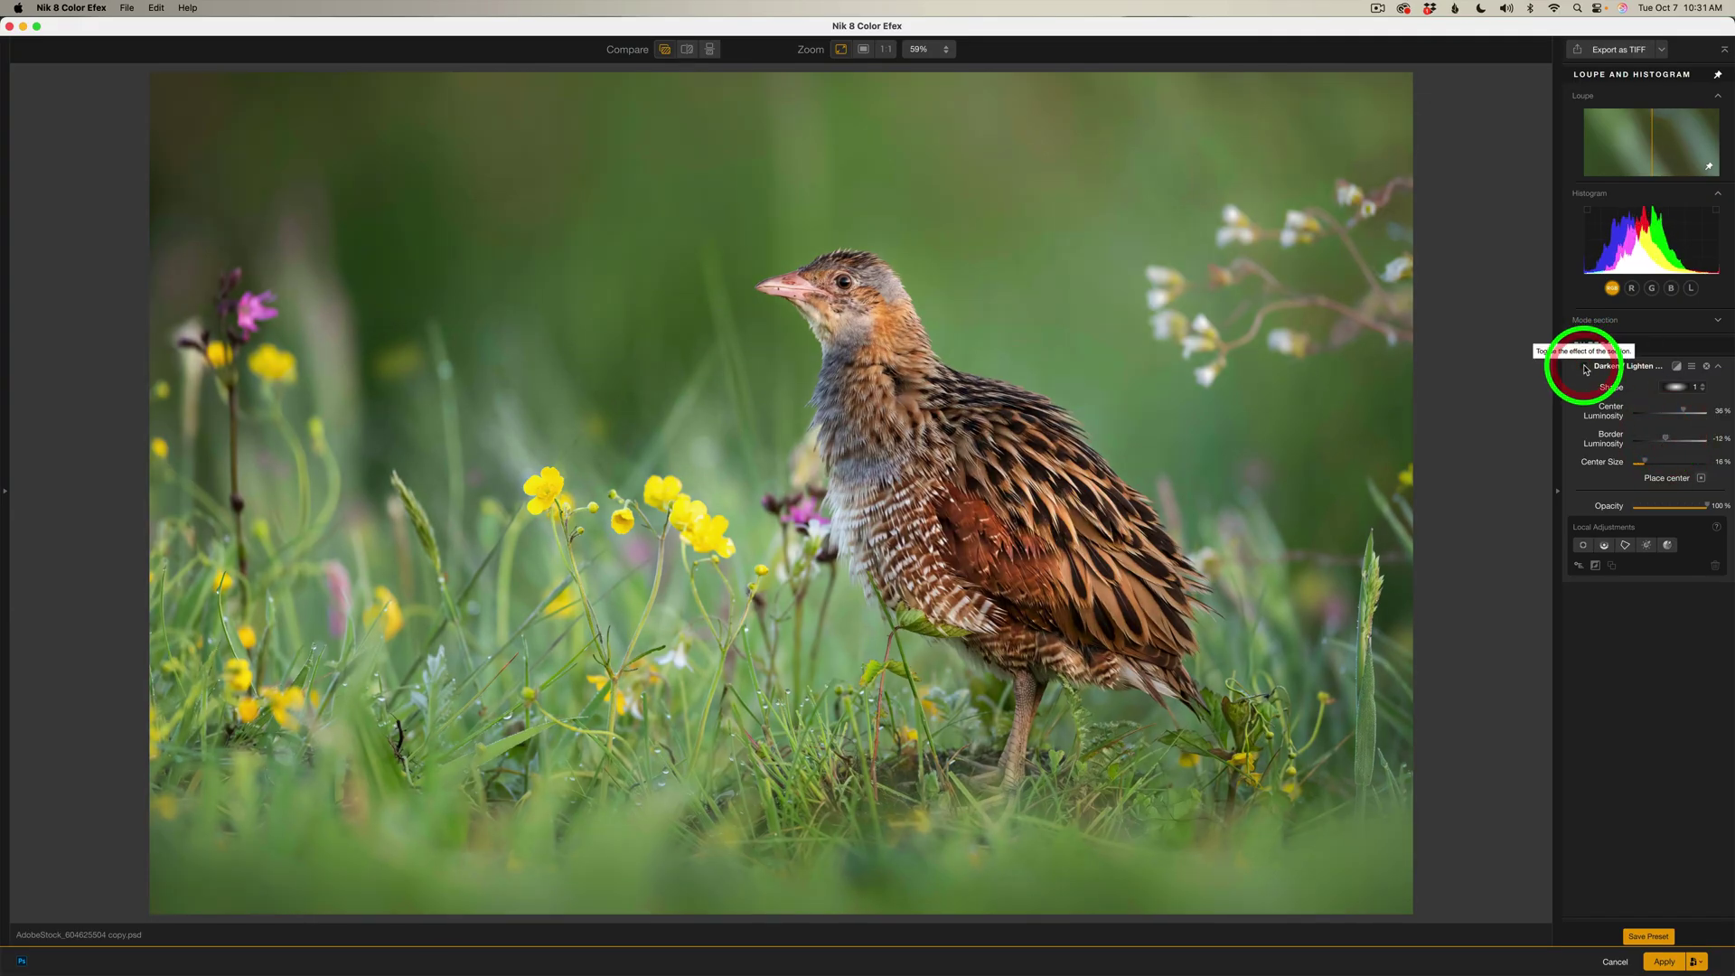
{"action": "left_click", "coordinate": [1584, 368]}
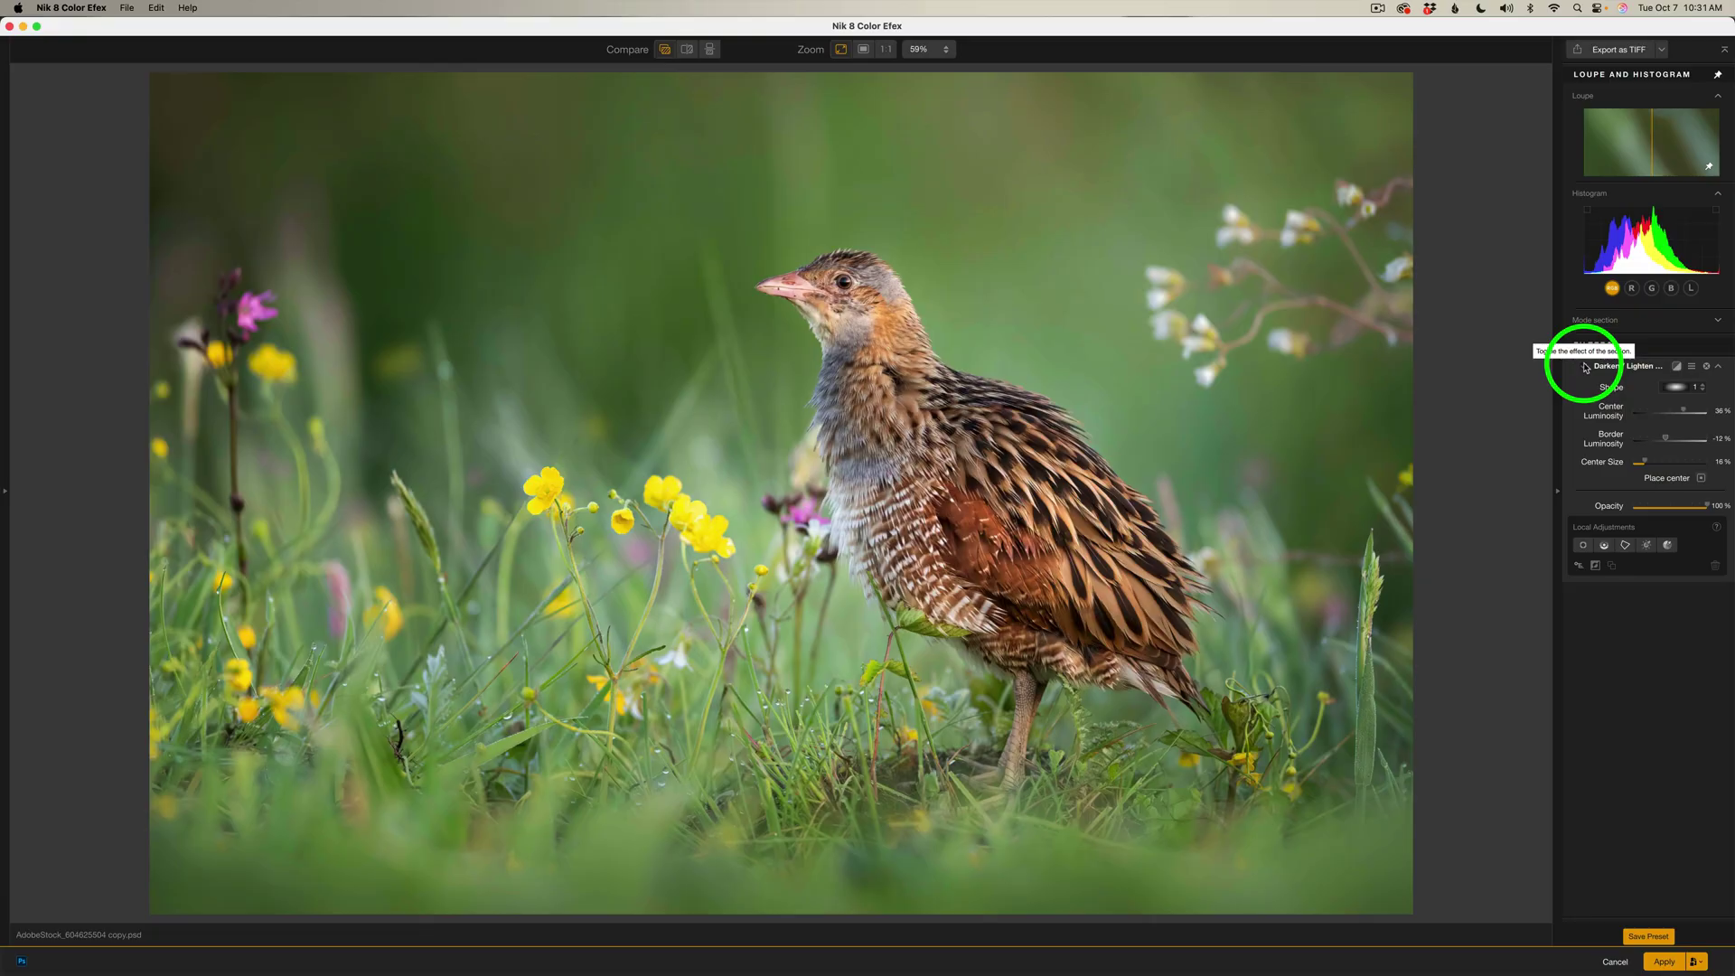
{"action": "left_click", "coordinate": [1585, 367]}
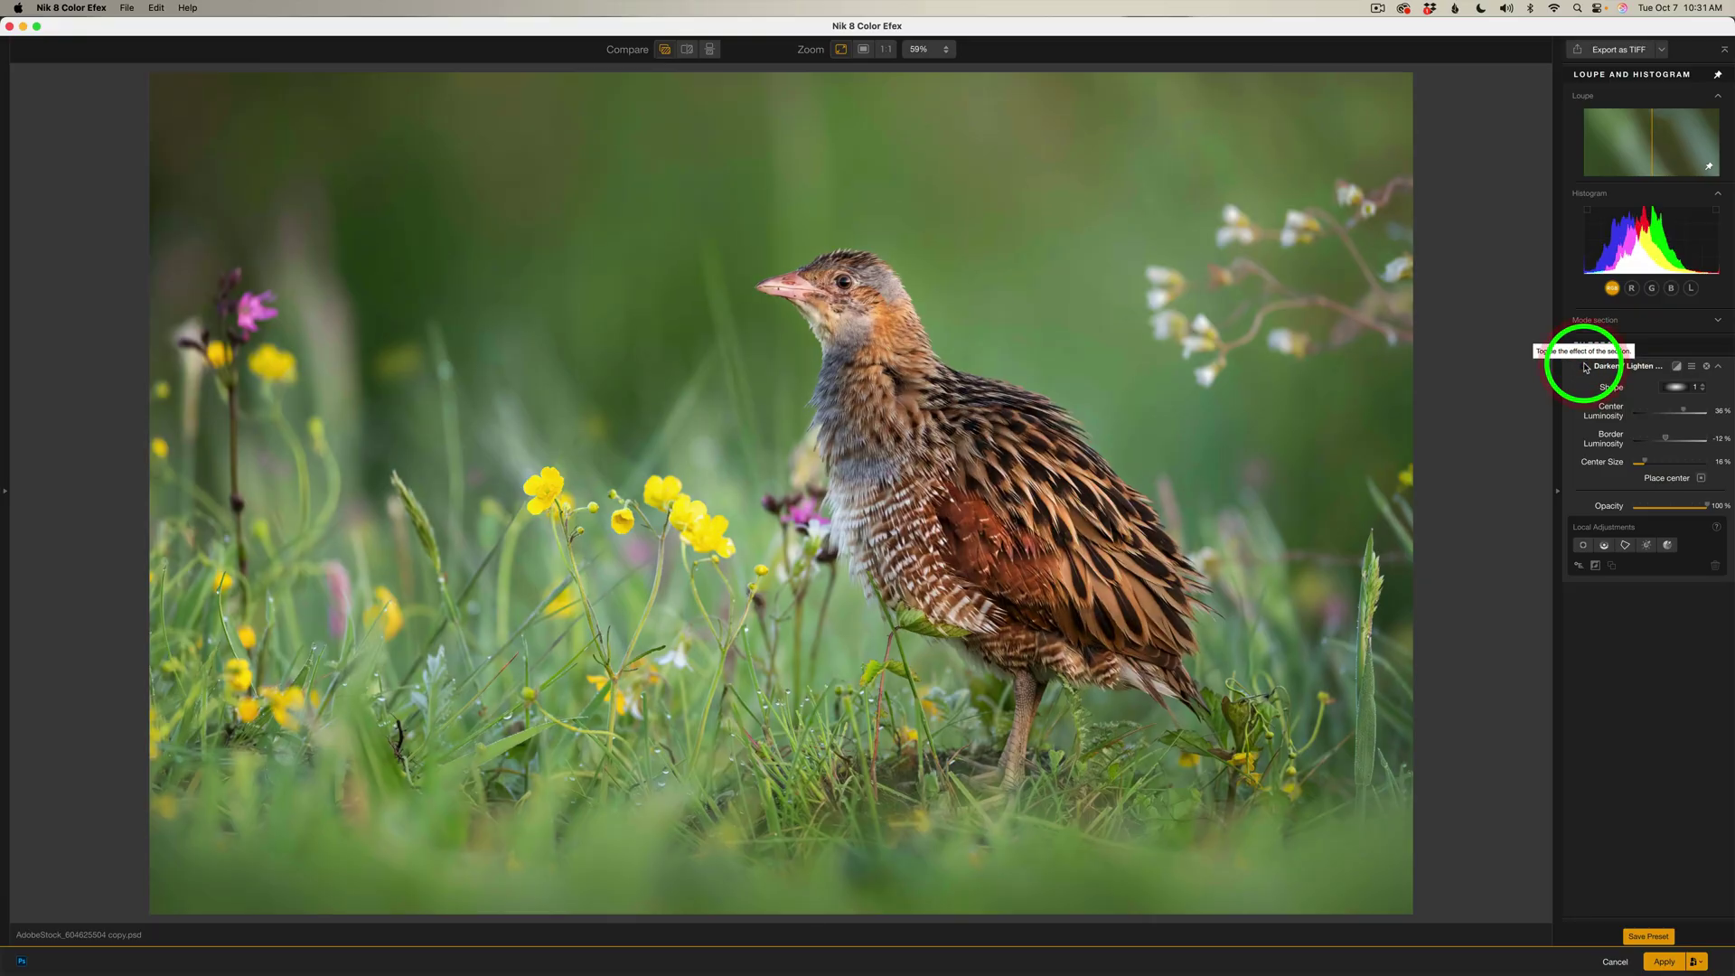
{"action": "left_click", "coordinate": [1584, 367]}
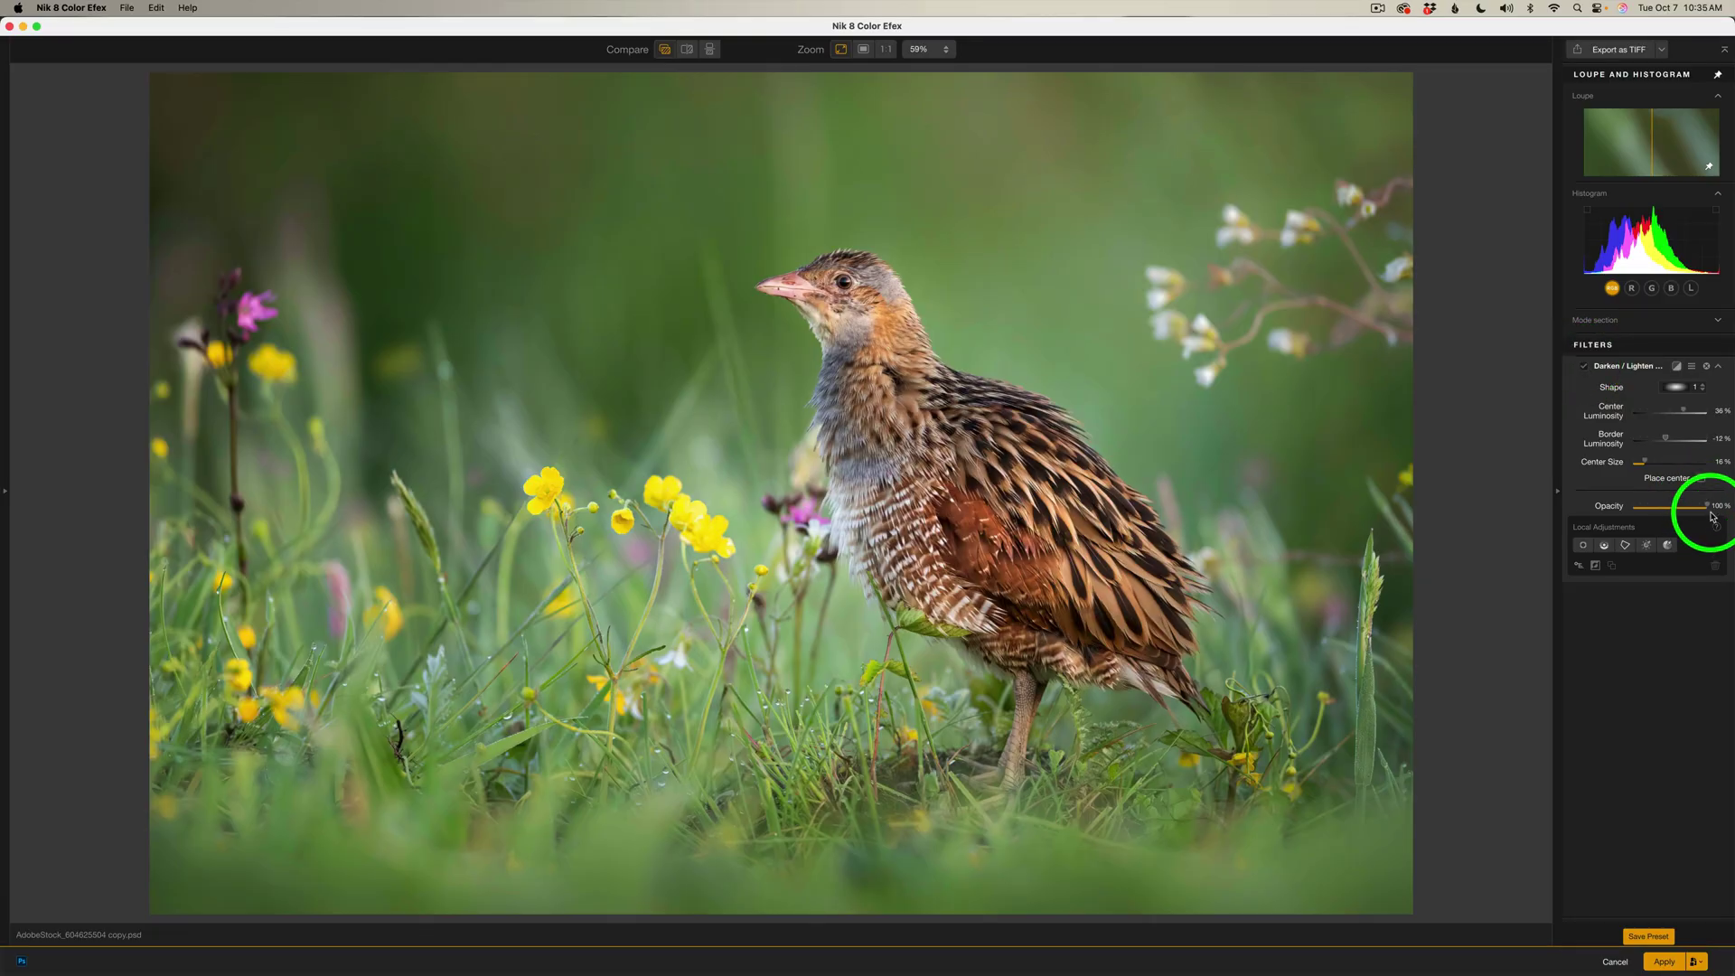
Lower the bird vignette's opacity to 80% and compare it off and on.
{"action": "mouse_move", "coordinate": [1706, 508]}
{"action": "left_mouse_down"}
{"action": "mouse_move", "coordinate": [1629, 514]}
{"action": "mouse_move", "coordinate": [1693, 511]}
{"action": "left_mouse_up"}
{"action": "left_click", "coordinate": [1584, 367]}
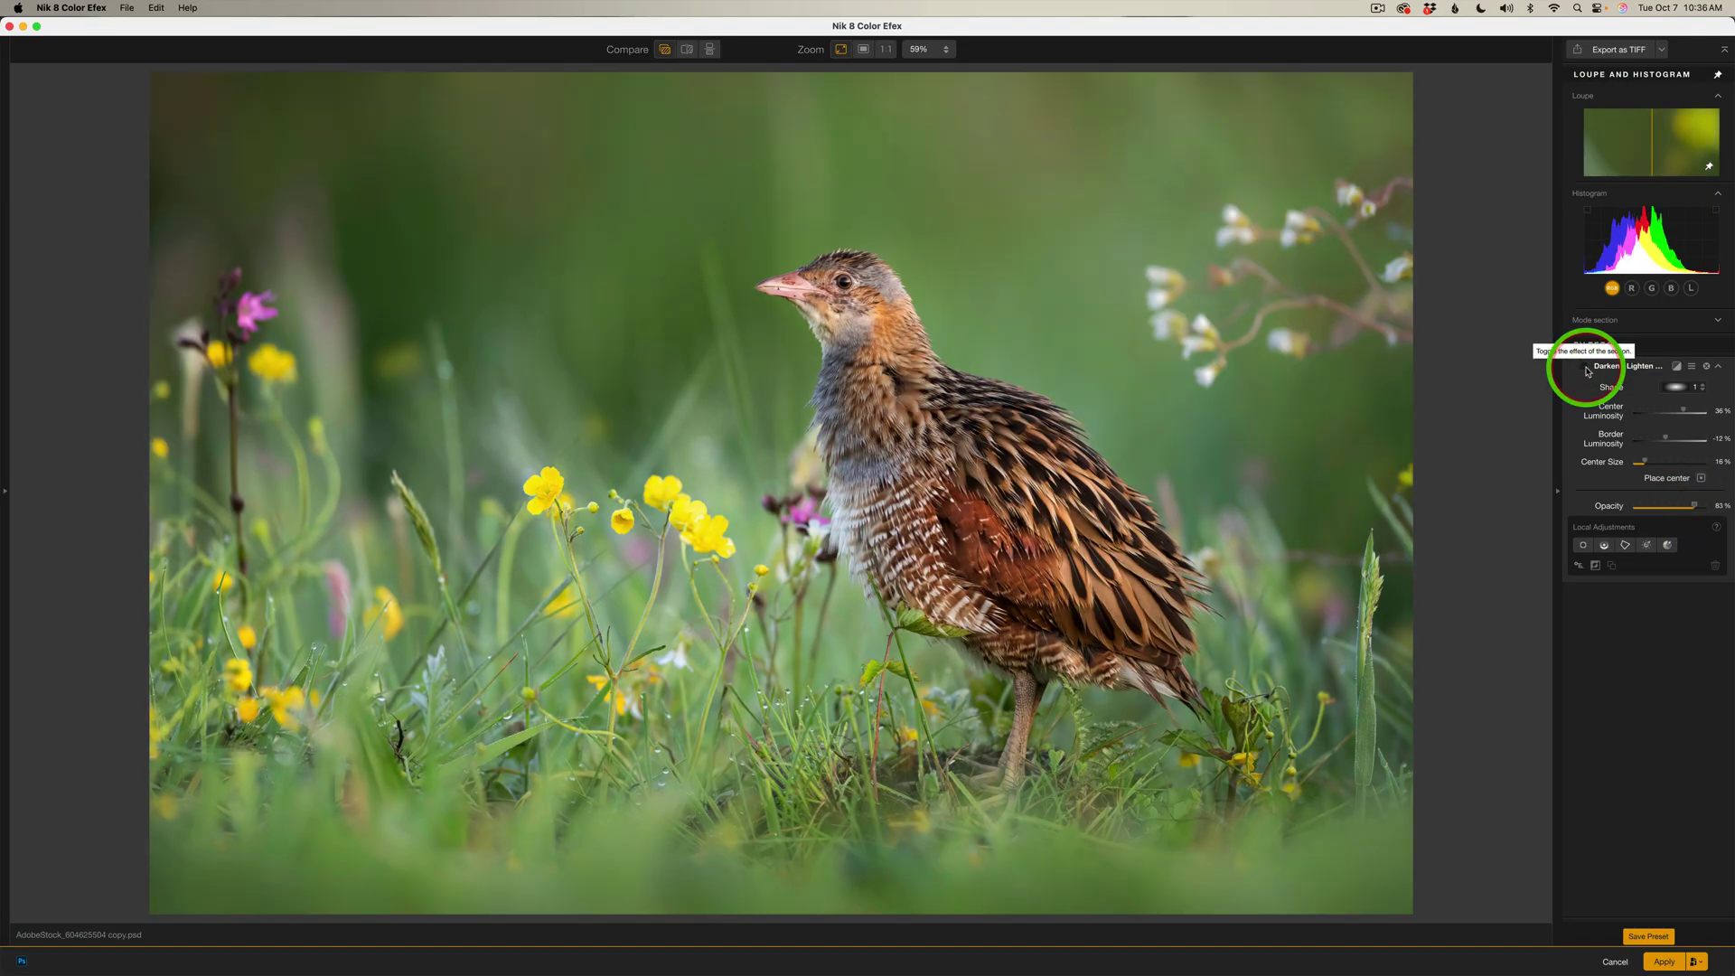
{"action": "left_click", "coordinate": [1585, 368]}
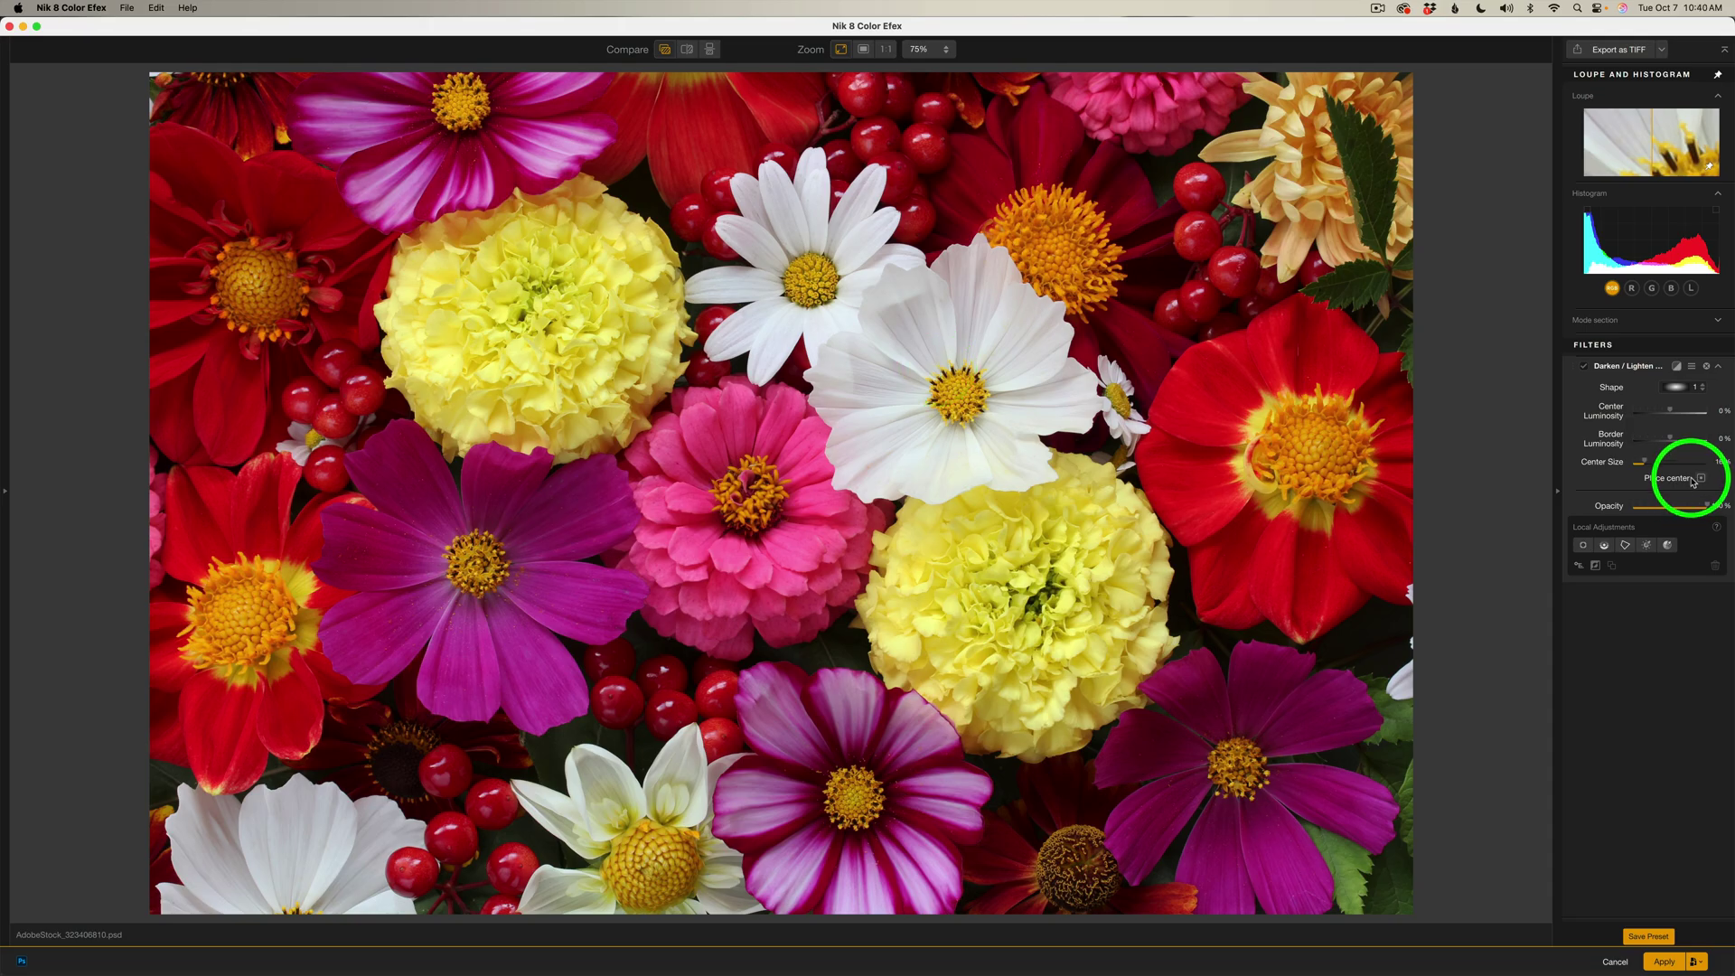
Centre the vignette on the pink zinnia and brighten the centre to 28%.
{"action": "left_click", "coordinate": [1700, 478]}
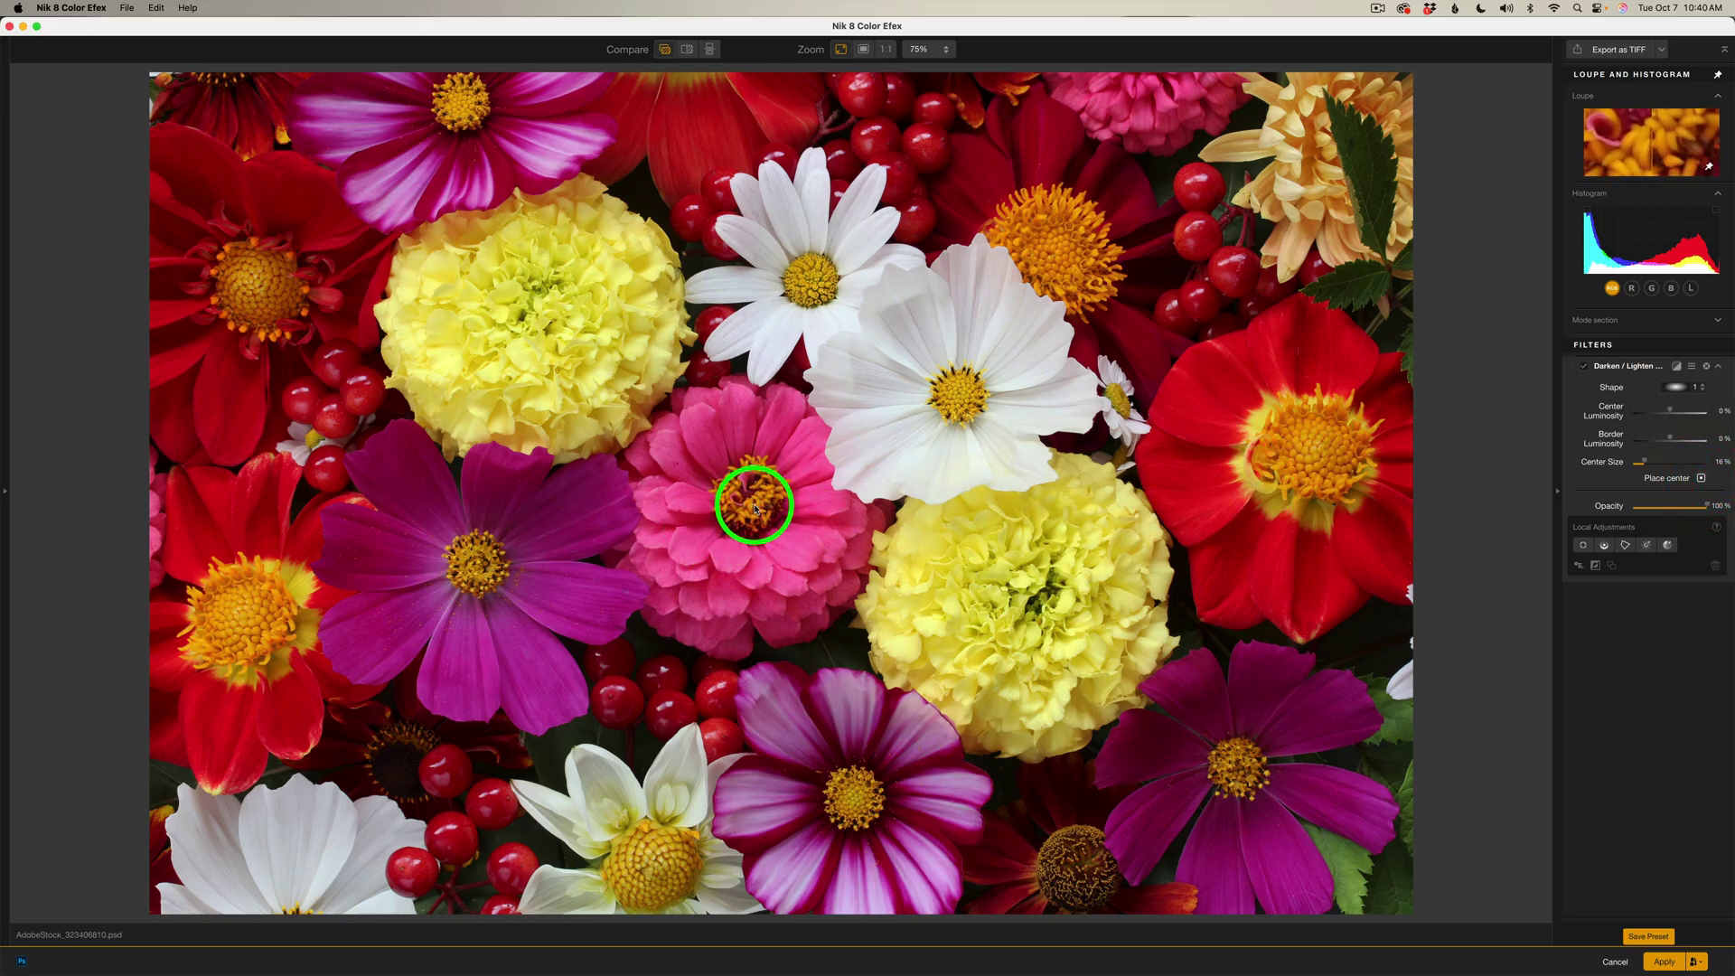
{"action": "left_click", "coordinate": [755, 508]}
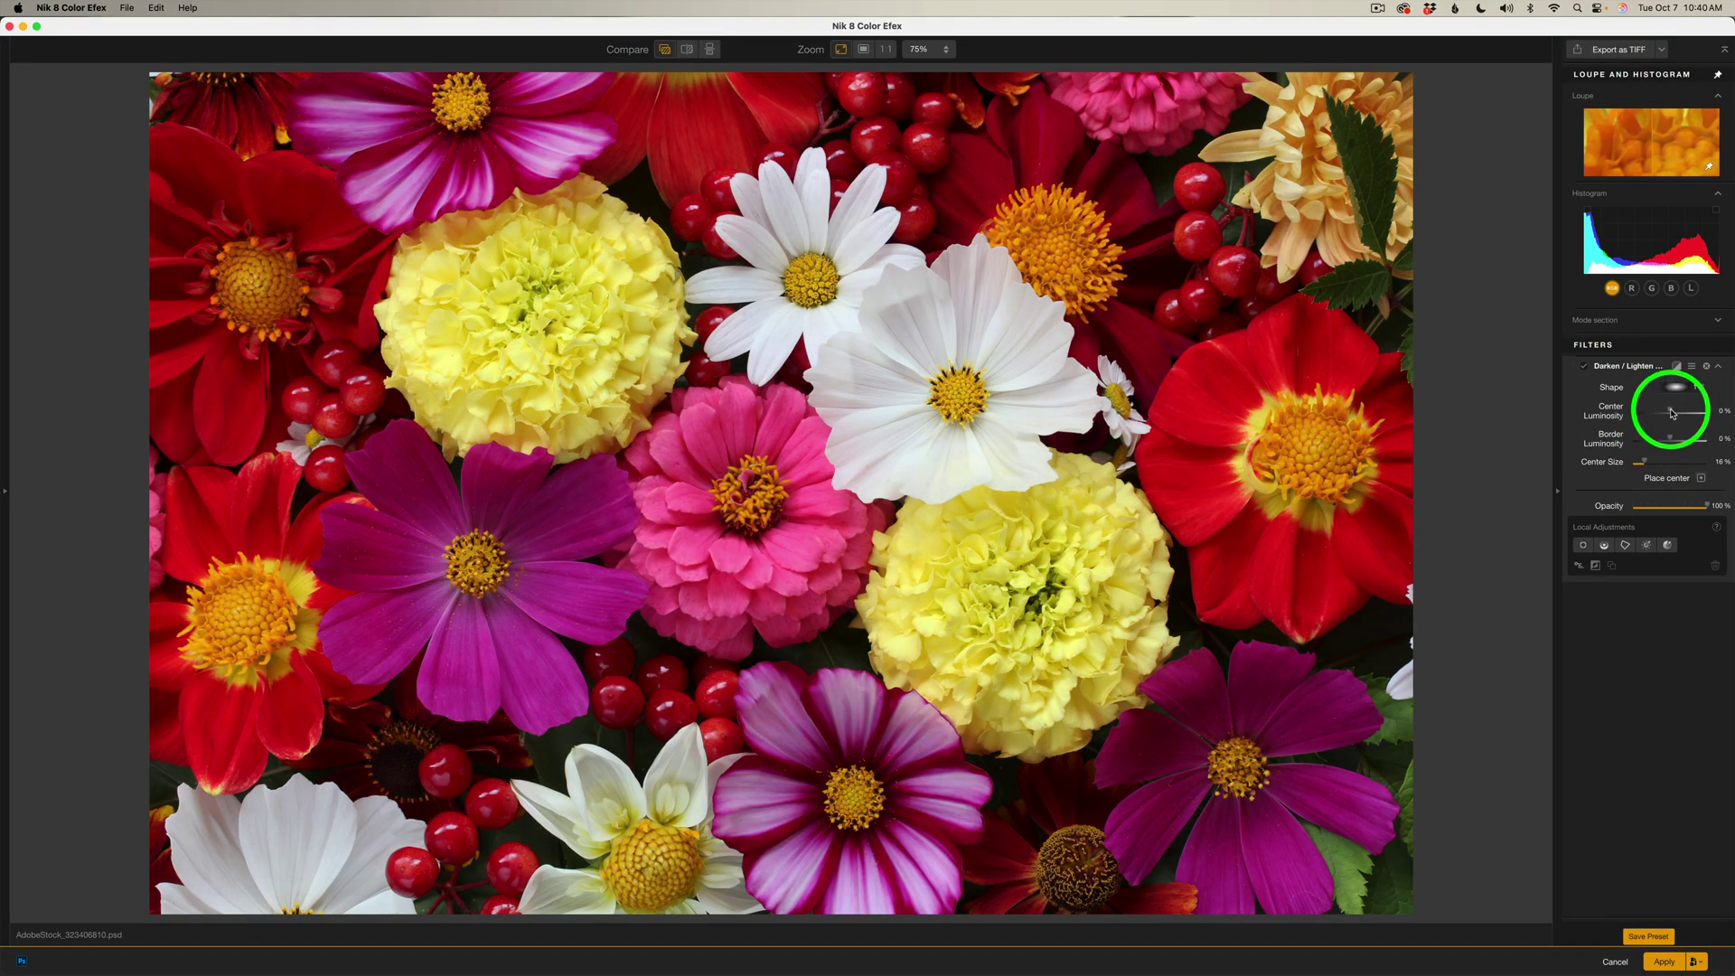
{"action": "left_click_drag", "start_coordinate": [1671, 411], "coordinate": [1681, 414]}
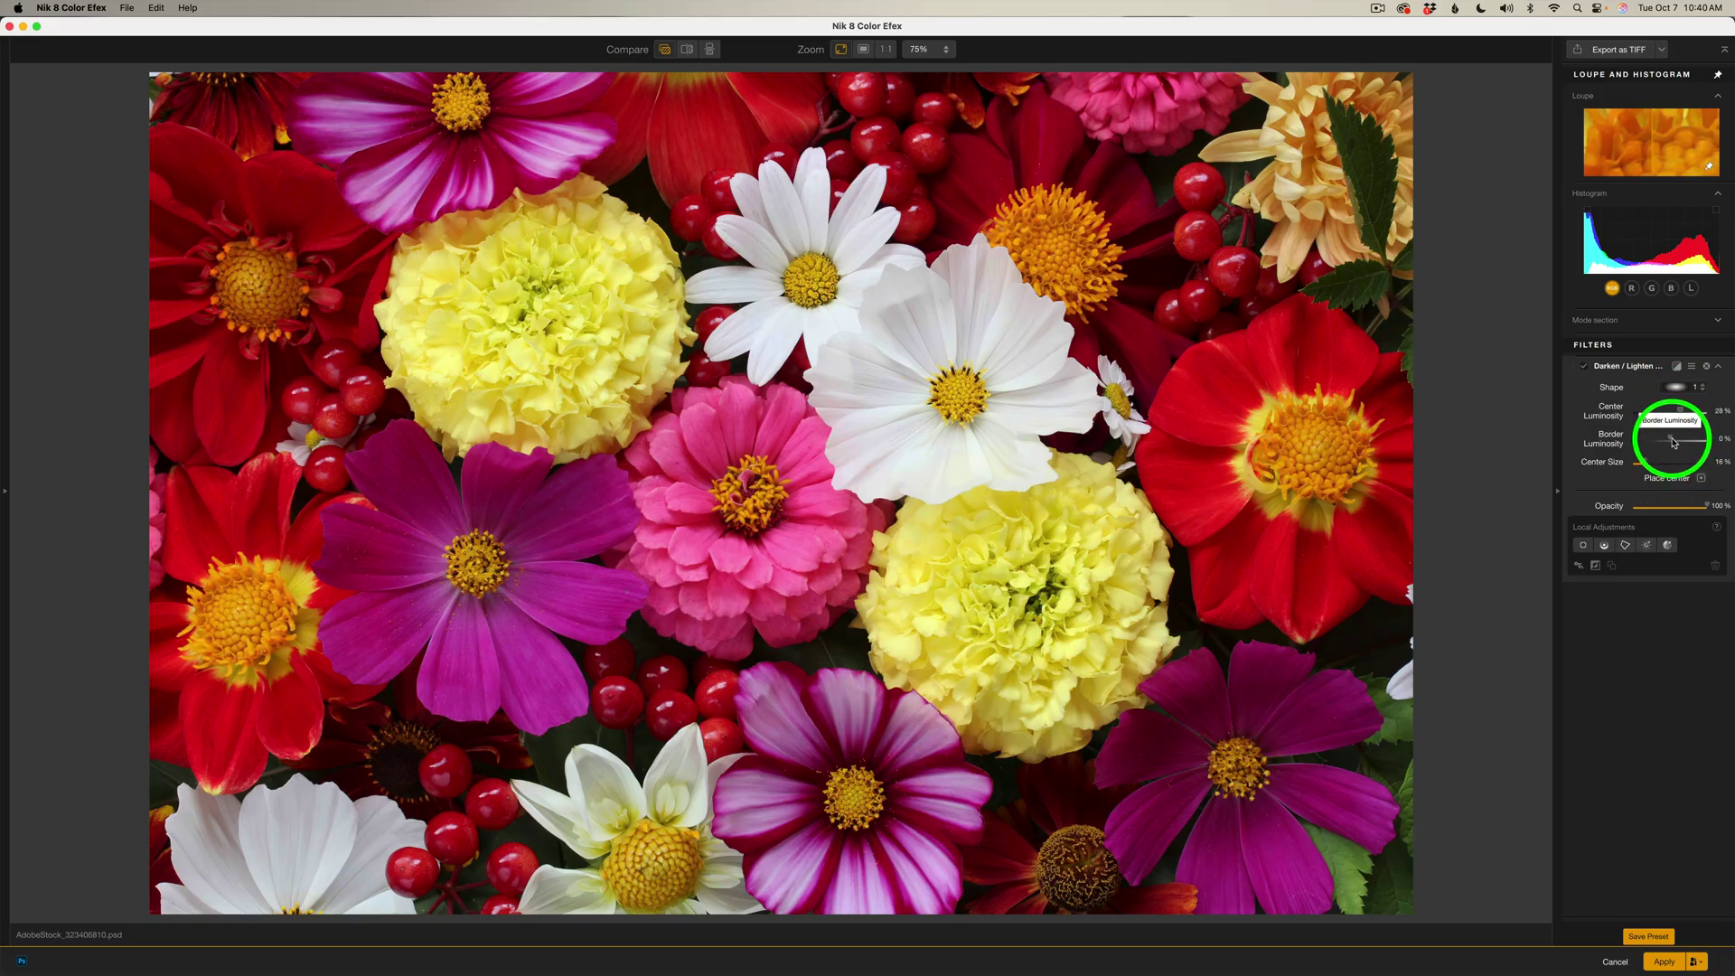
Darken the flower photo's border to -16% and compare before and after.
{"action": "left_click_drag", "start_coordinate": [1672, 442], "coordinate": [1670, 443]}
{"action": "left_click", "coordinate": [1584, 367]}
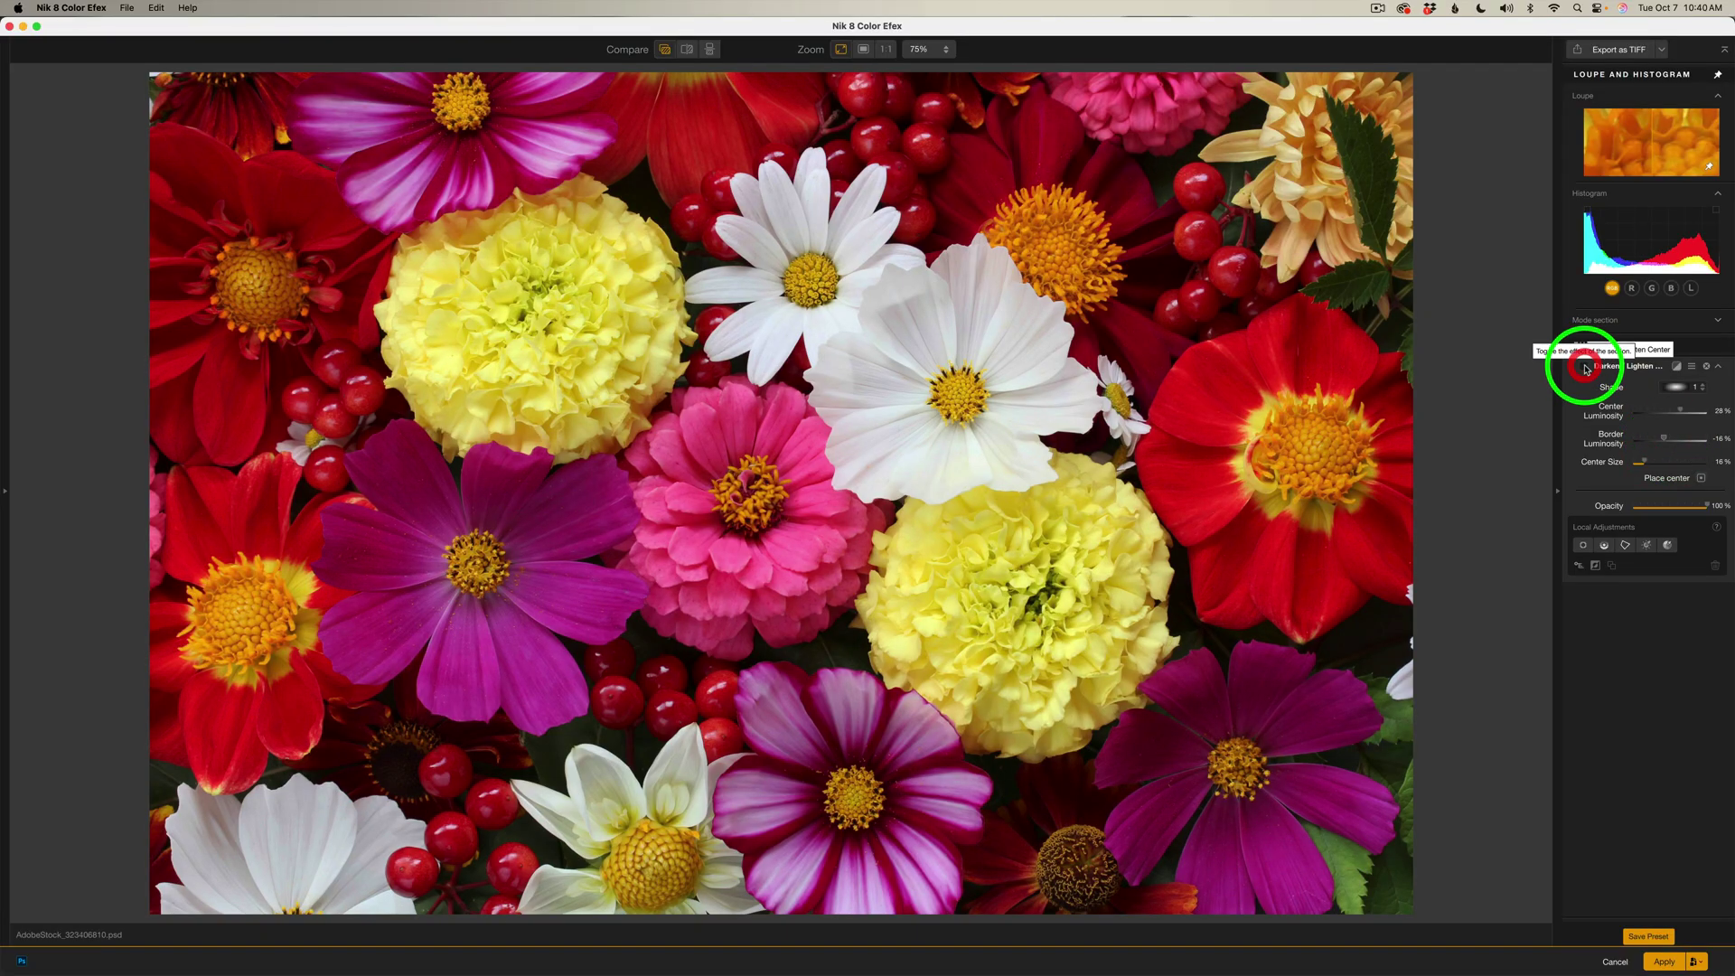
{"action": "left_click", "coordinate": [1584, 367]}
{"action": "left_click", "coordinate": [1584, 368]}
{"action": "left_click", "coordinate": [1584, 368]}
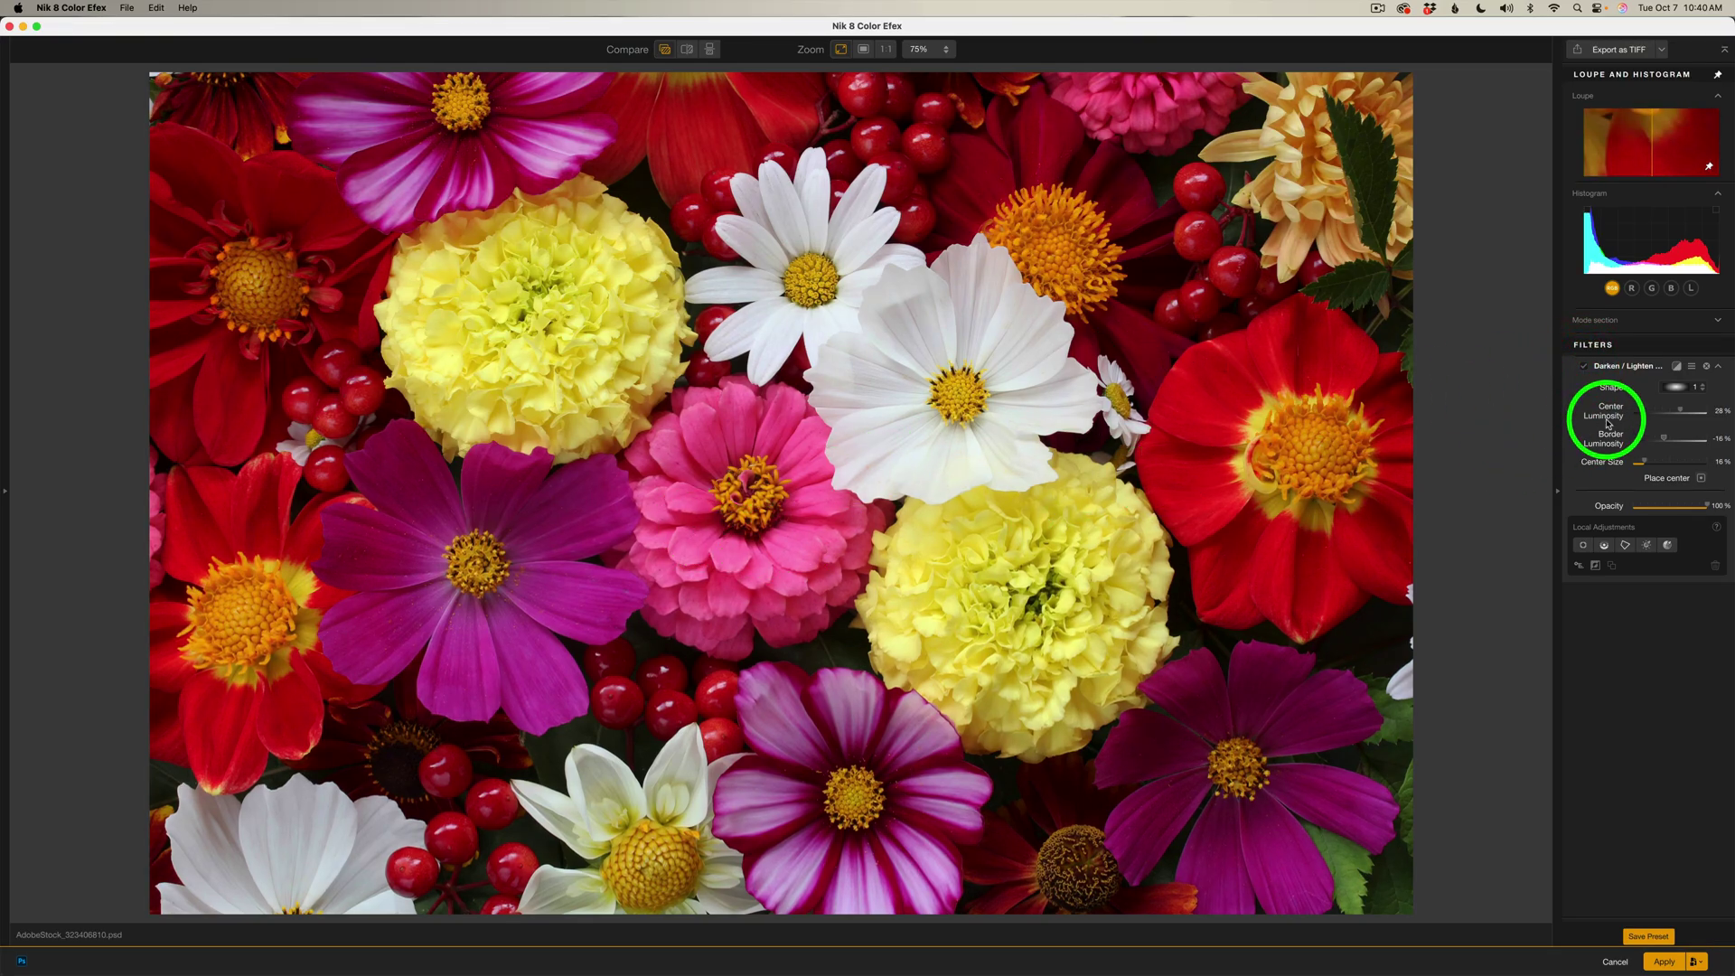
Choose vignette shape 2, darken the border to -24% and enlarge Center Size to 20%.
{"action": "left_click", "coordinate": [1704, 390]}
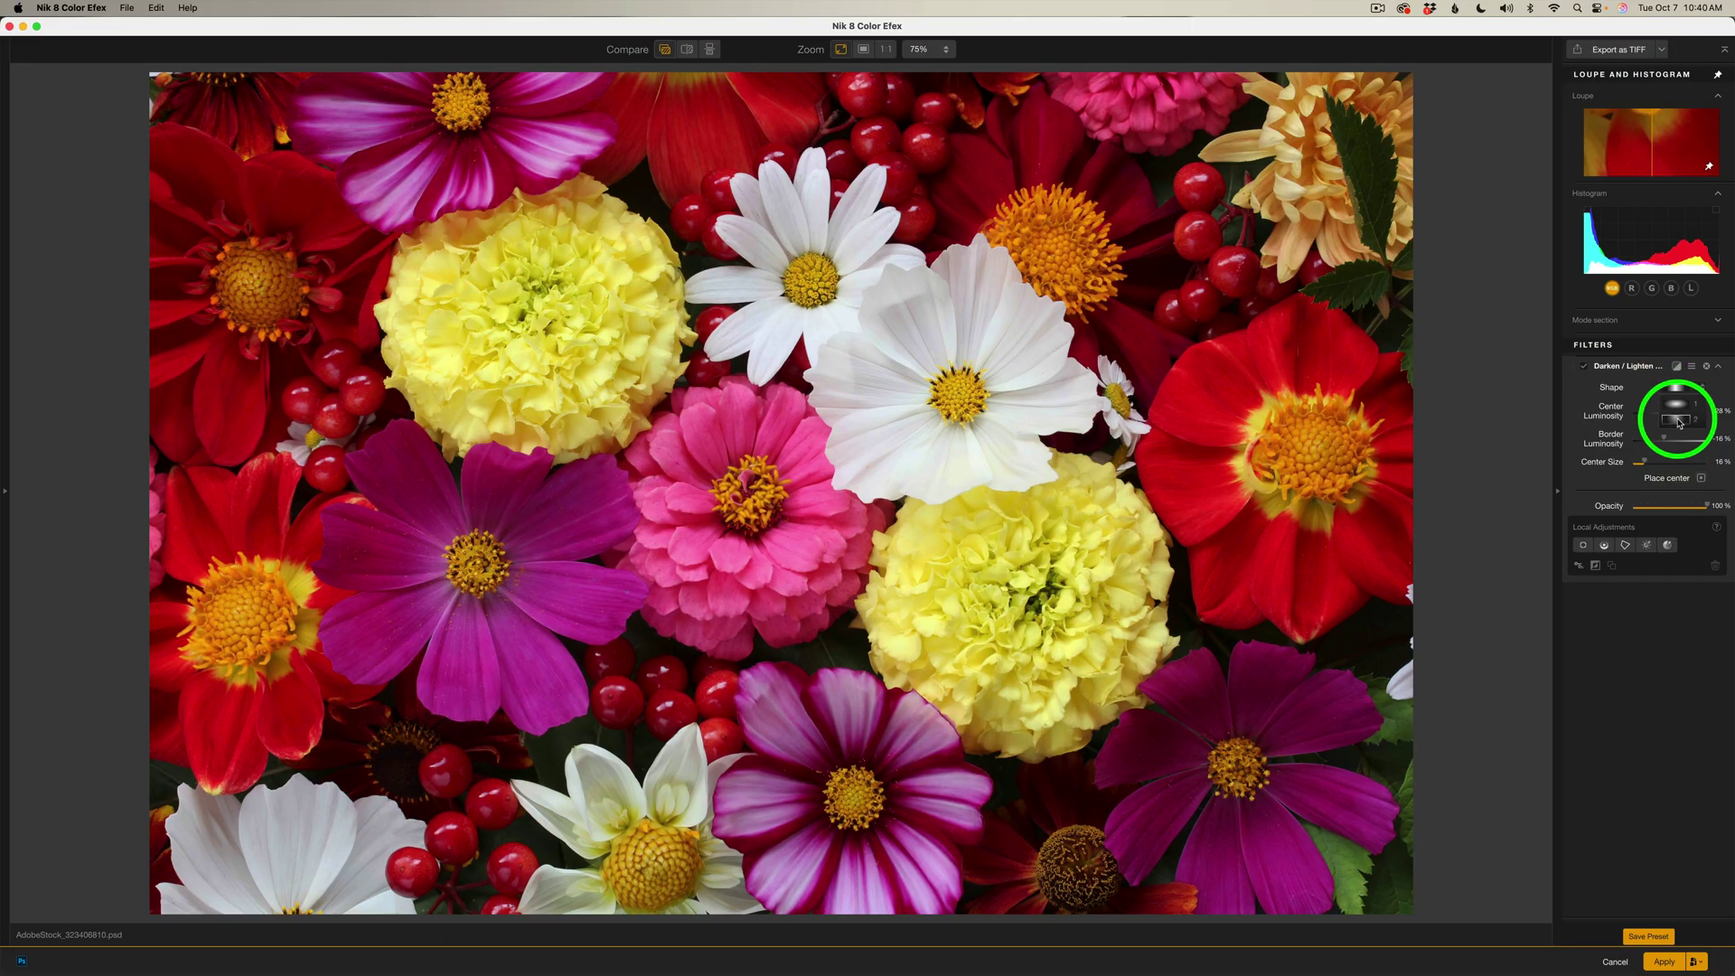
{"action": "left_click", "coordinate": [1678, 421]}
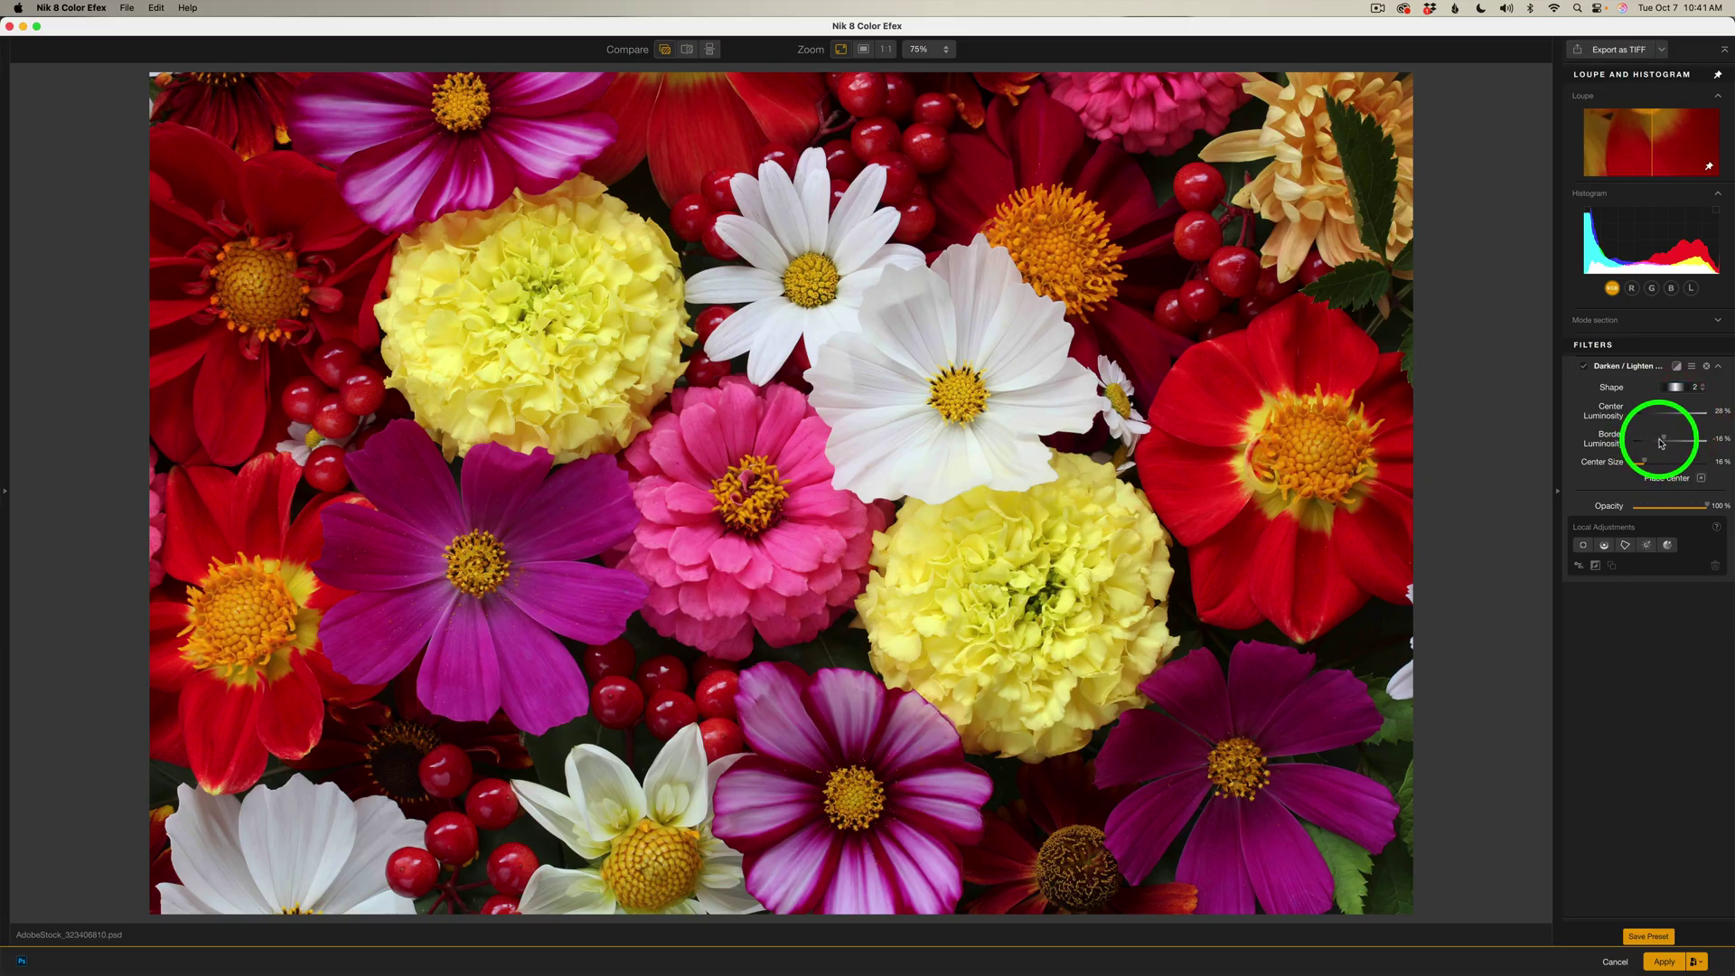
{"action": "left_click_drag", "start_coordinate": [1664, 441], "coordinate": [1677, 413]}
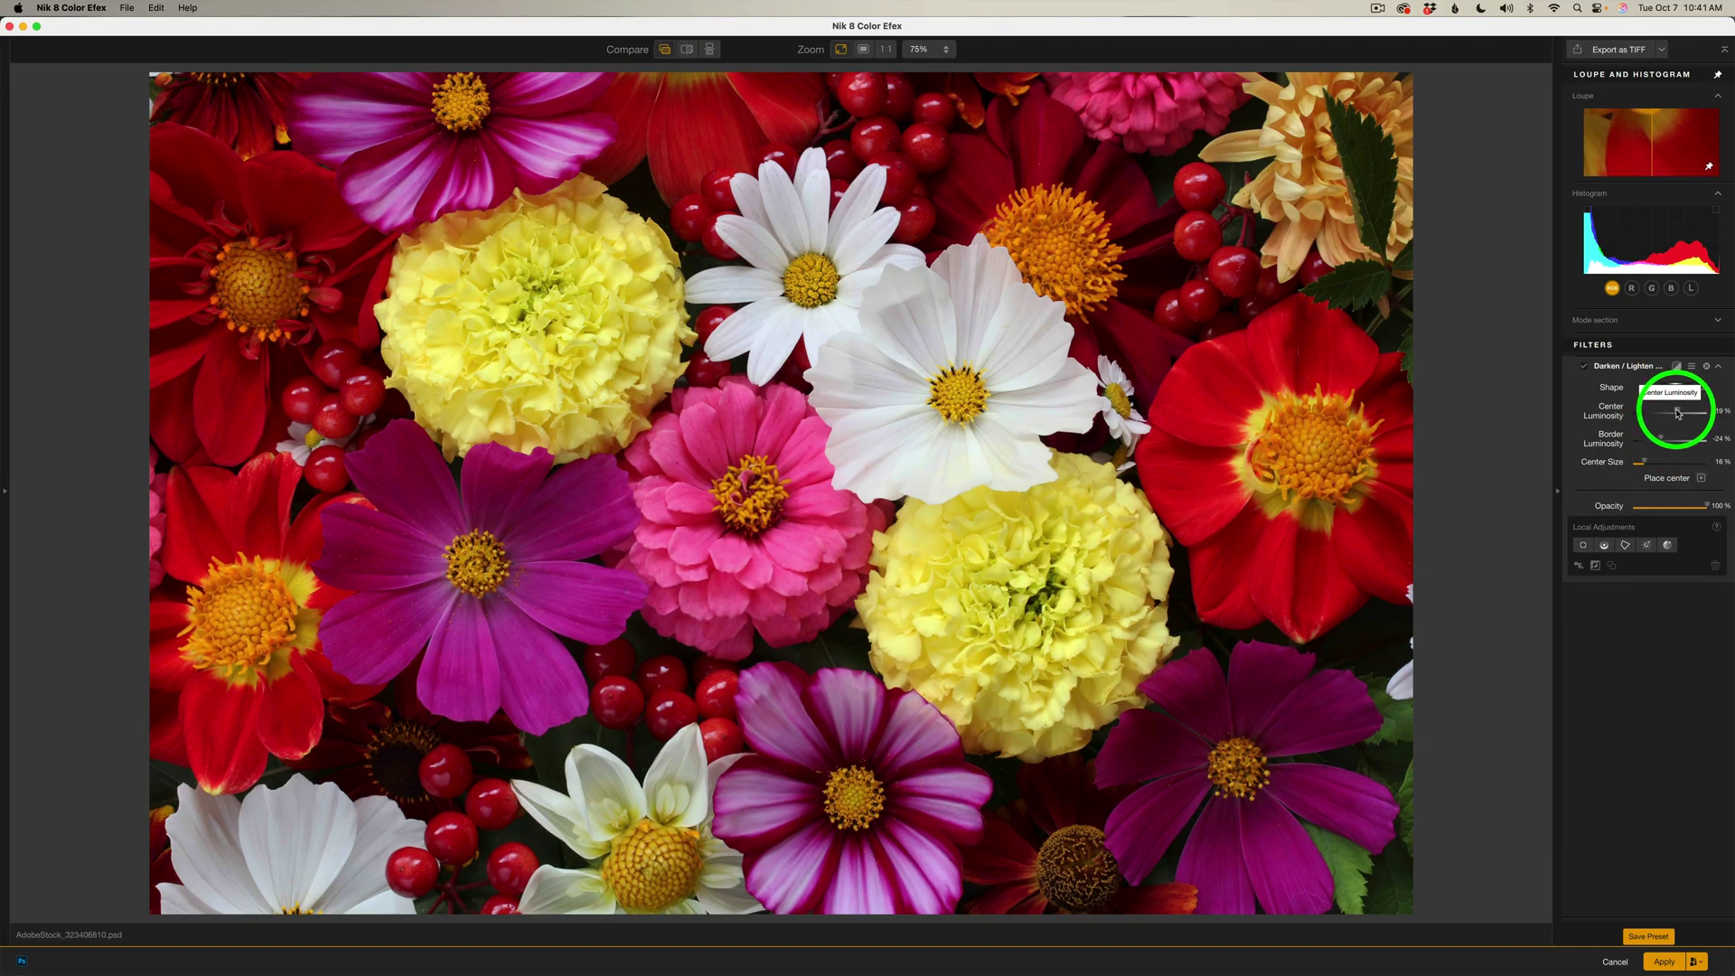
{"action": "left_click", "coordinate": [1586, 368]}
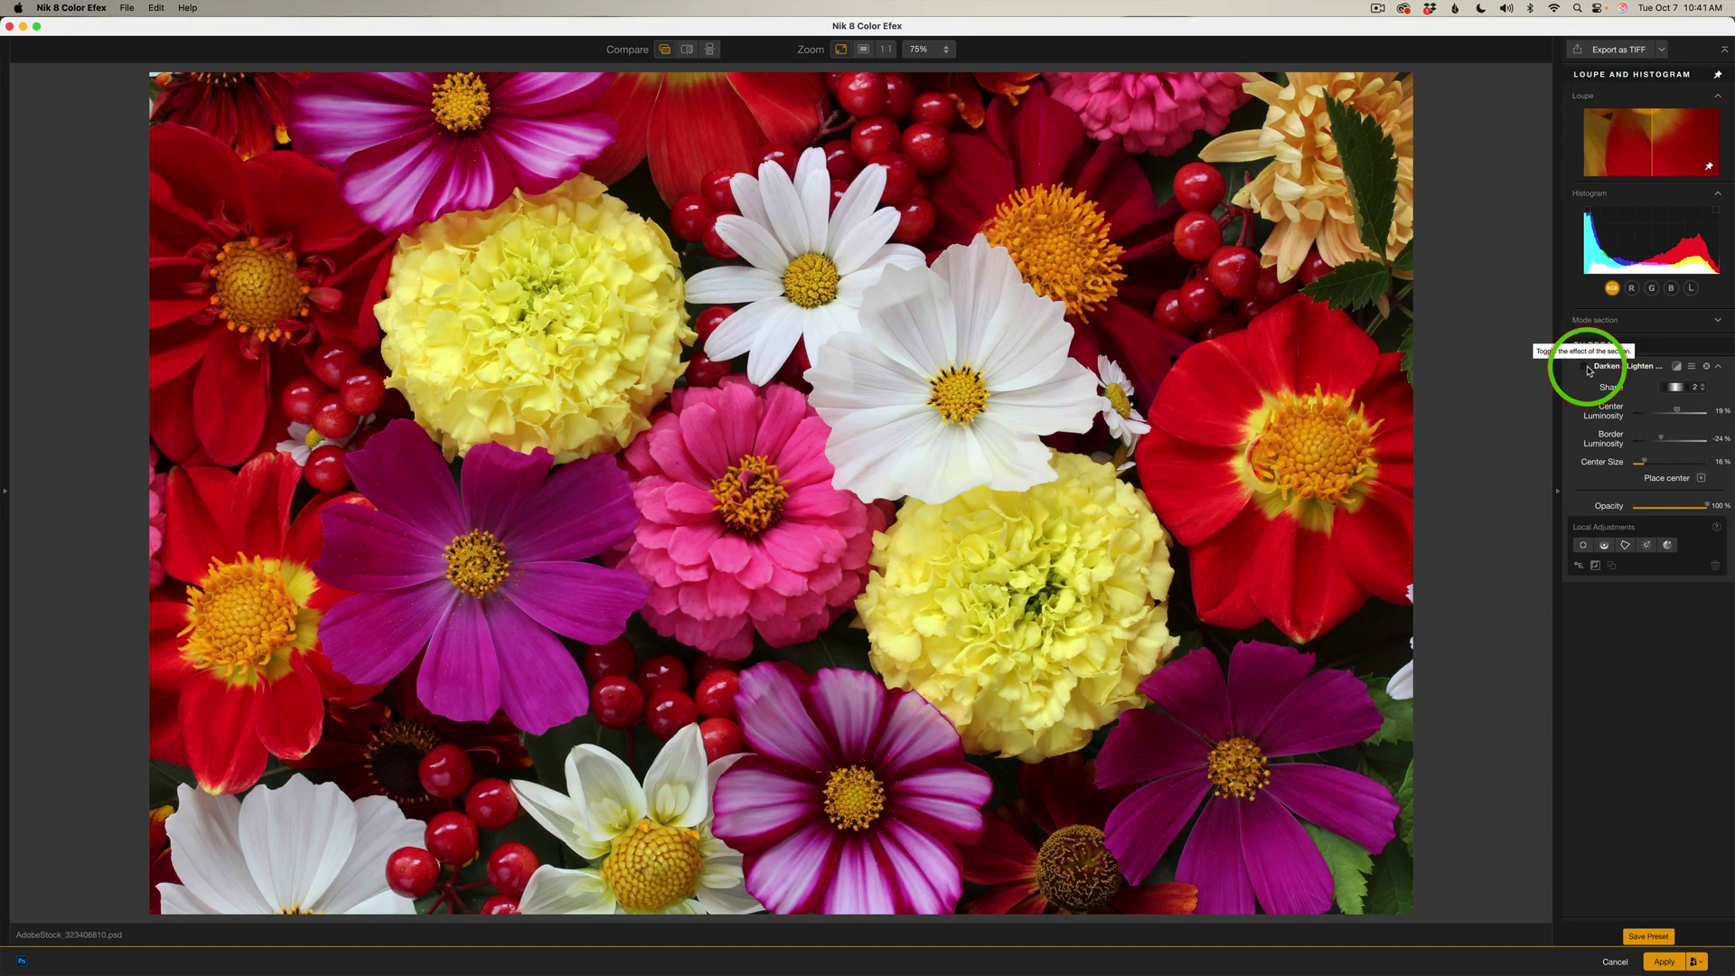
{"action": "left_click", "coordinate": [1587, 368]}
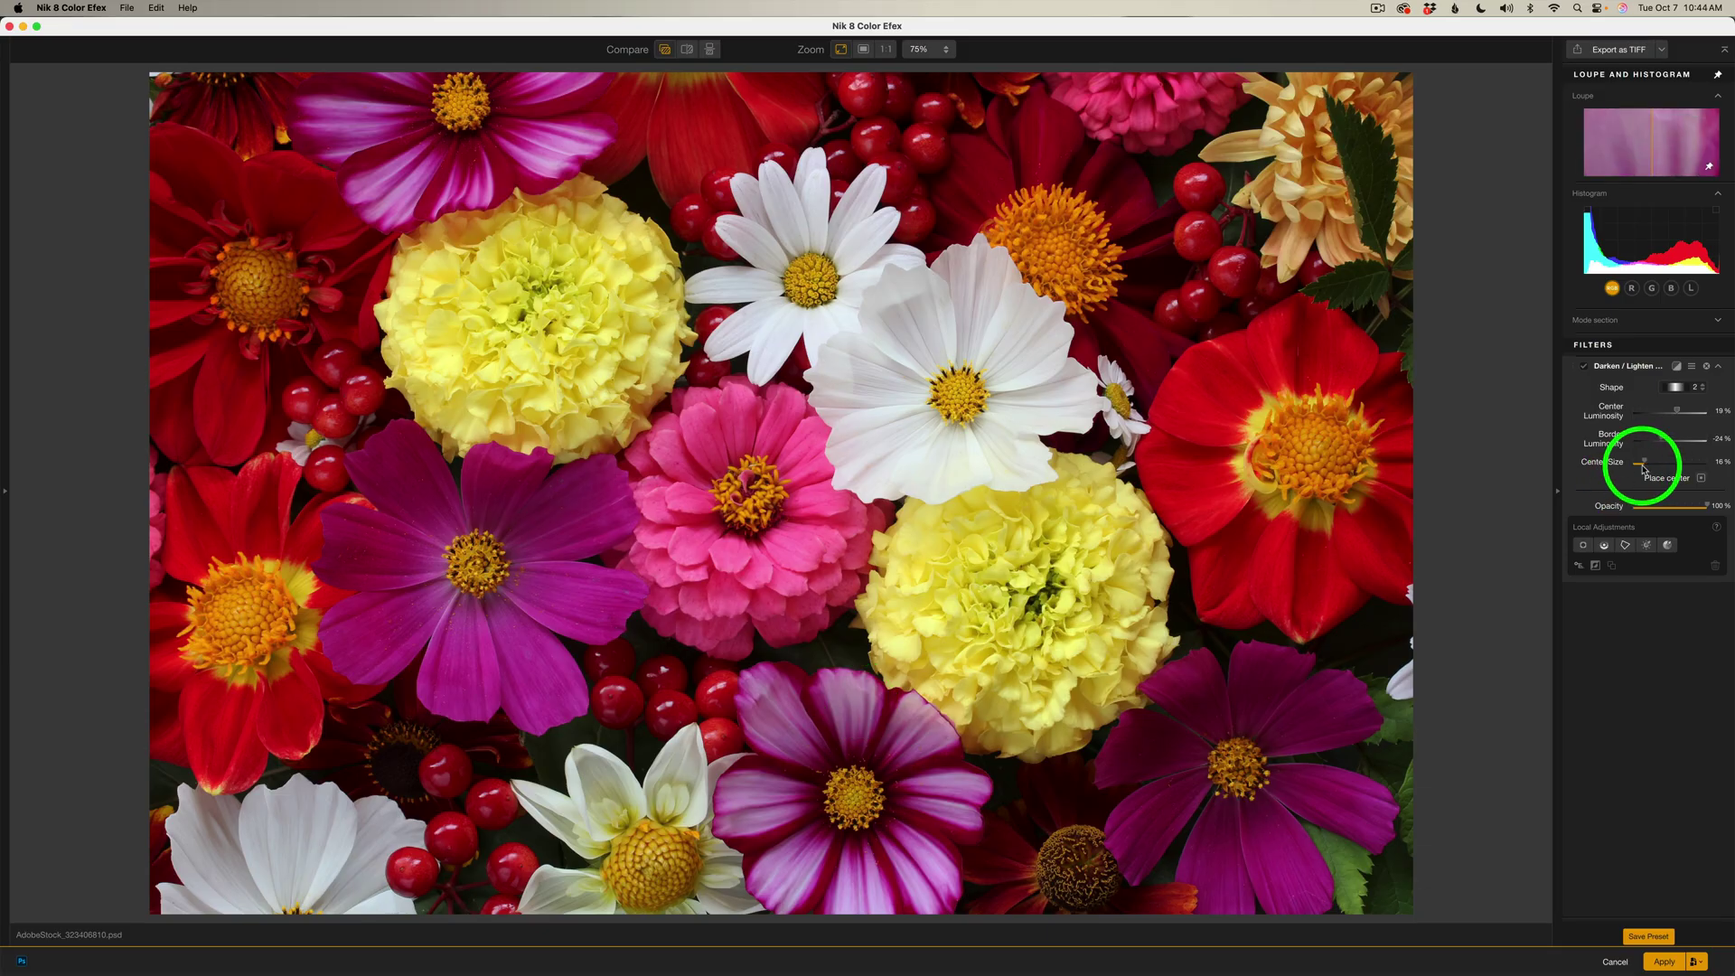
{"action": "left_click_drag", "start_coordinate": [1647, 462], "coordinate": [1694, 510]}
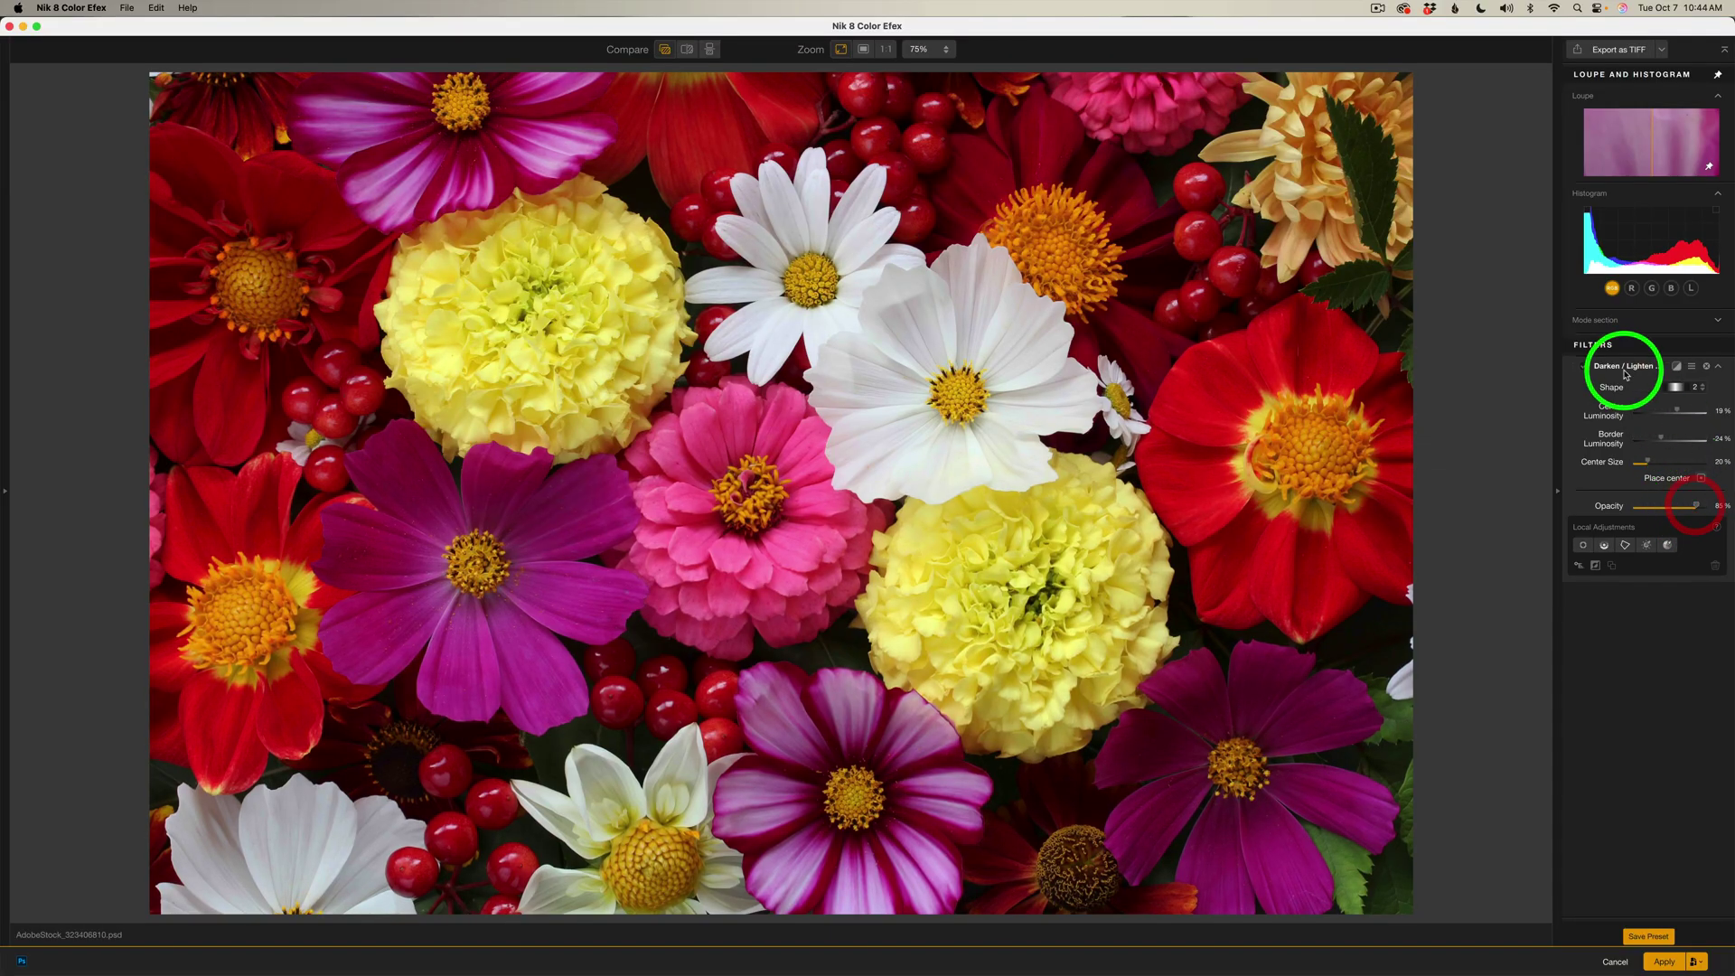
Toggle the flower vignette off and on twice to compare before and after.
{"action": "left_click", "coordinate": [1584, 367]}
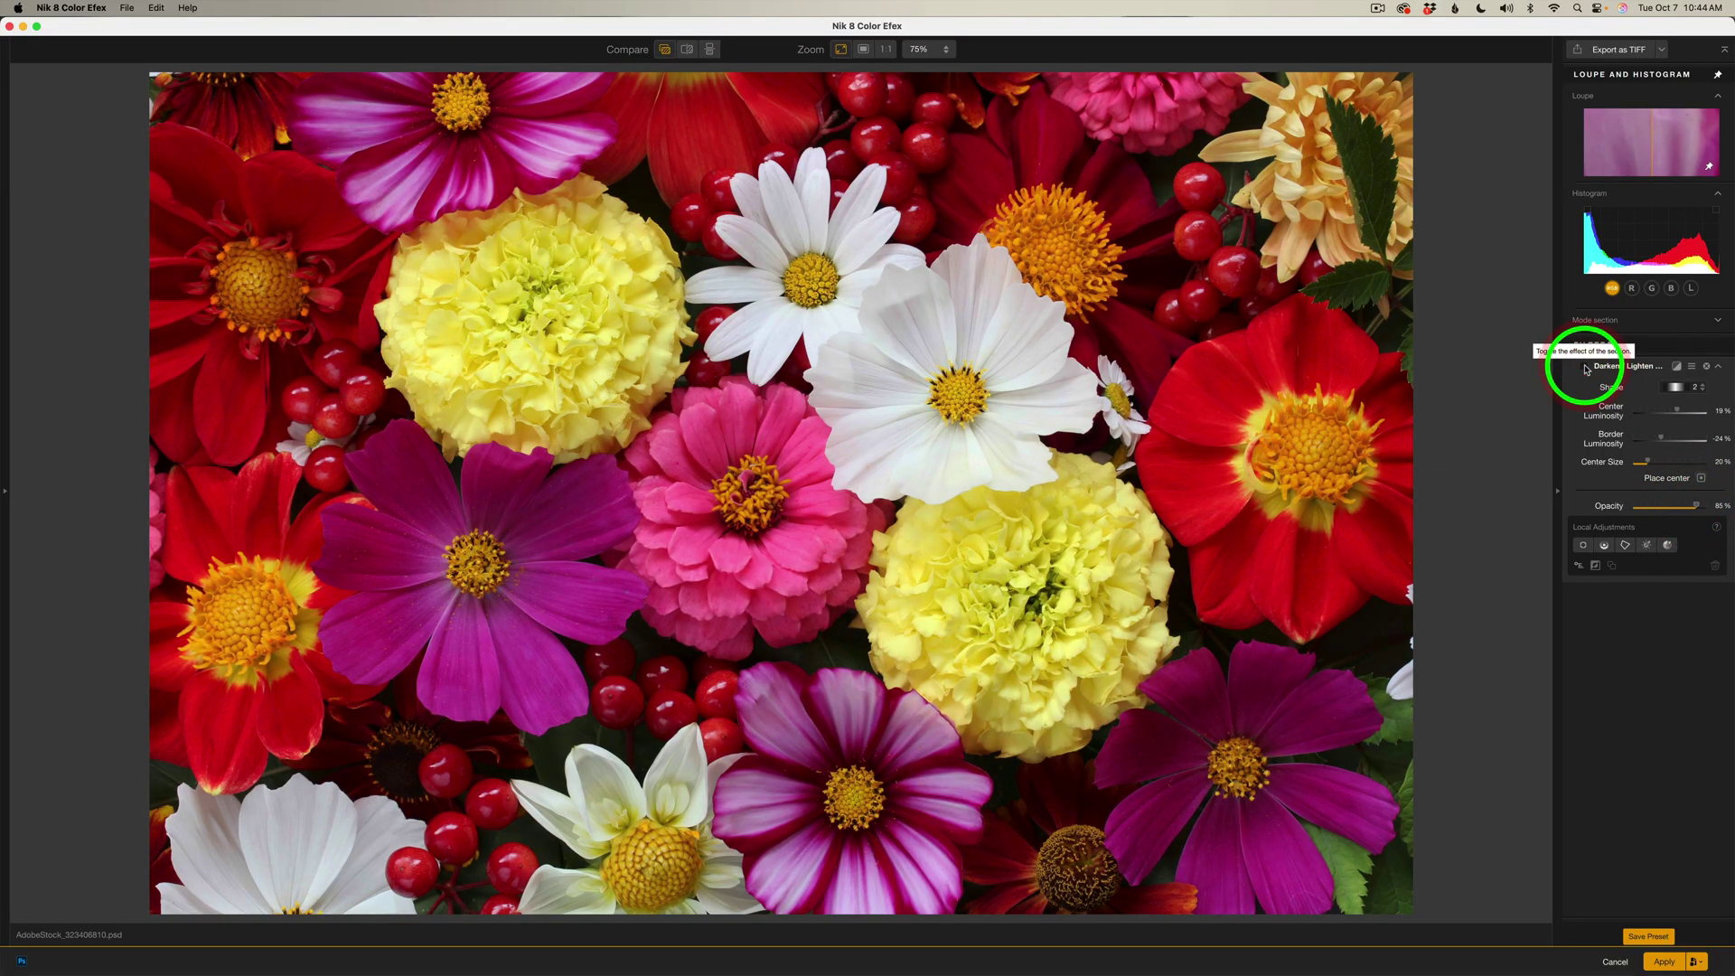
{"action": "left_click", "coordinate": [1584, 368]}
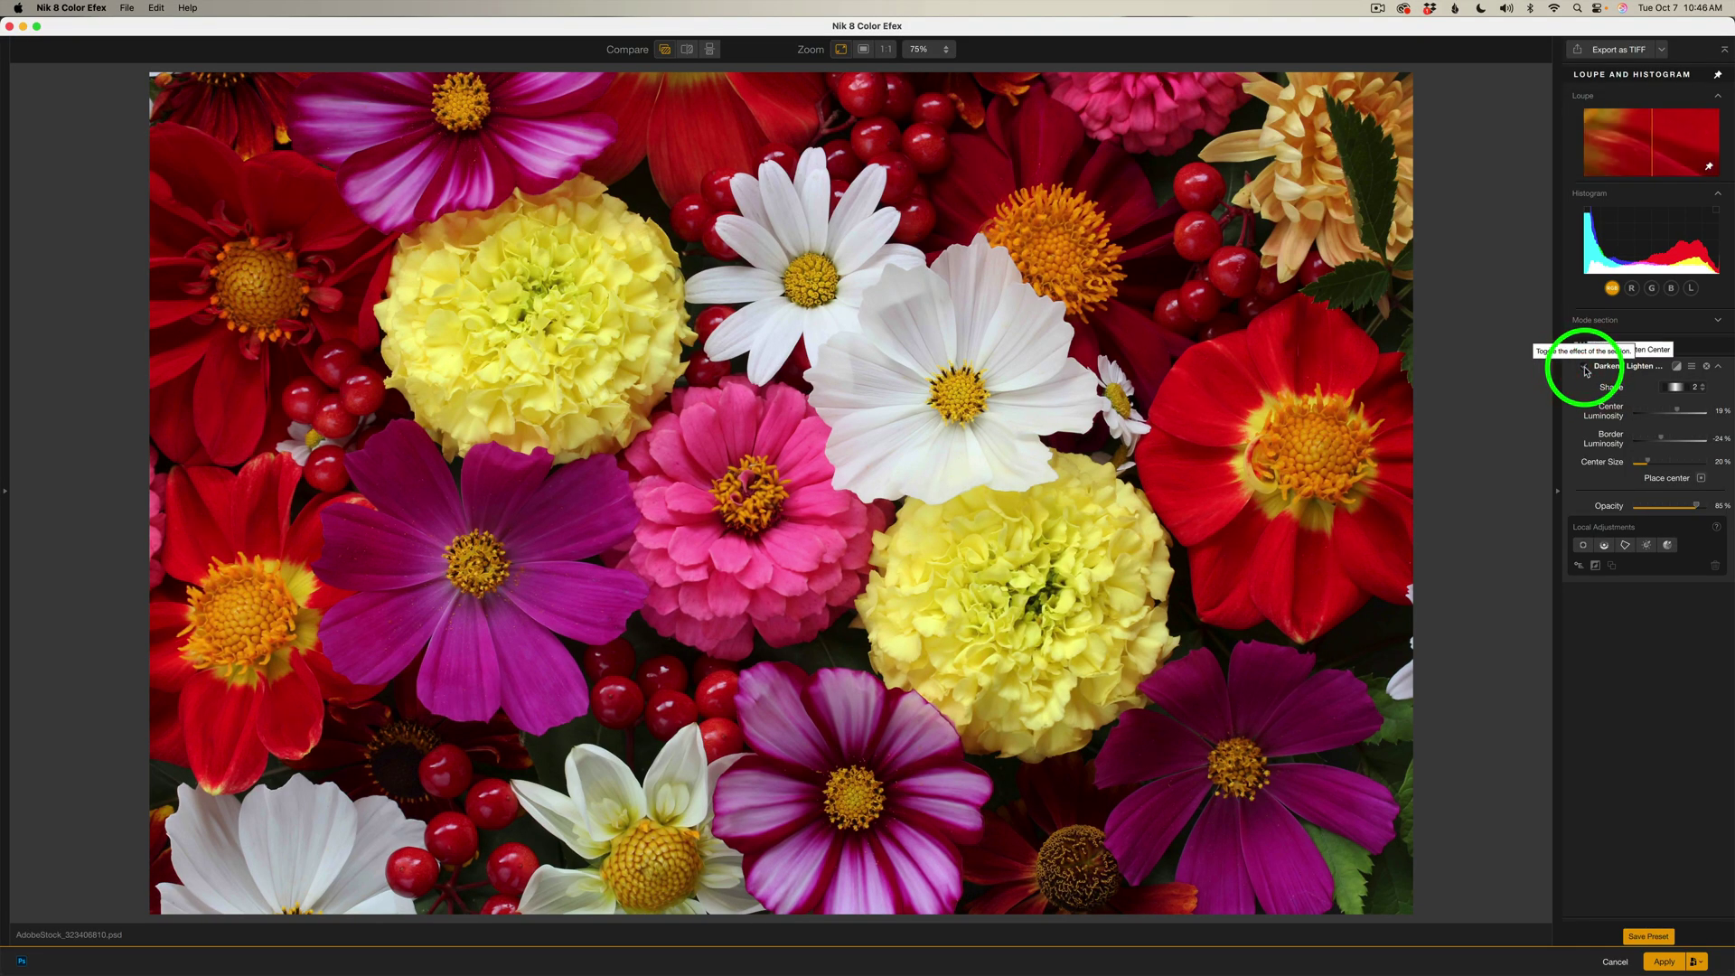
{"action": "left_click", "coordinate": [1584, 368]}
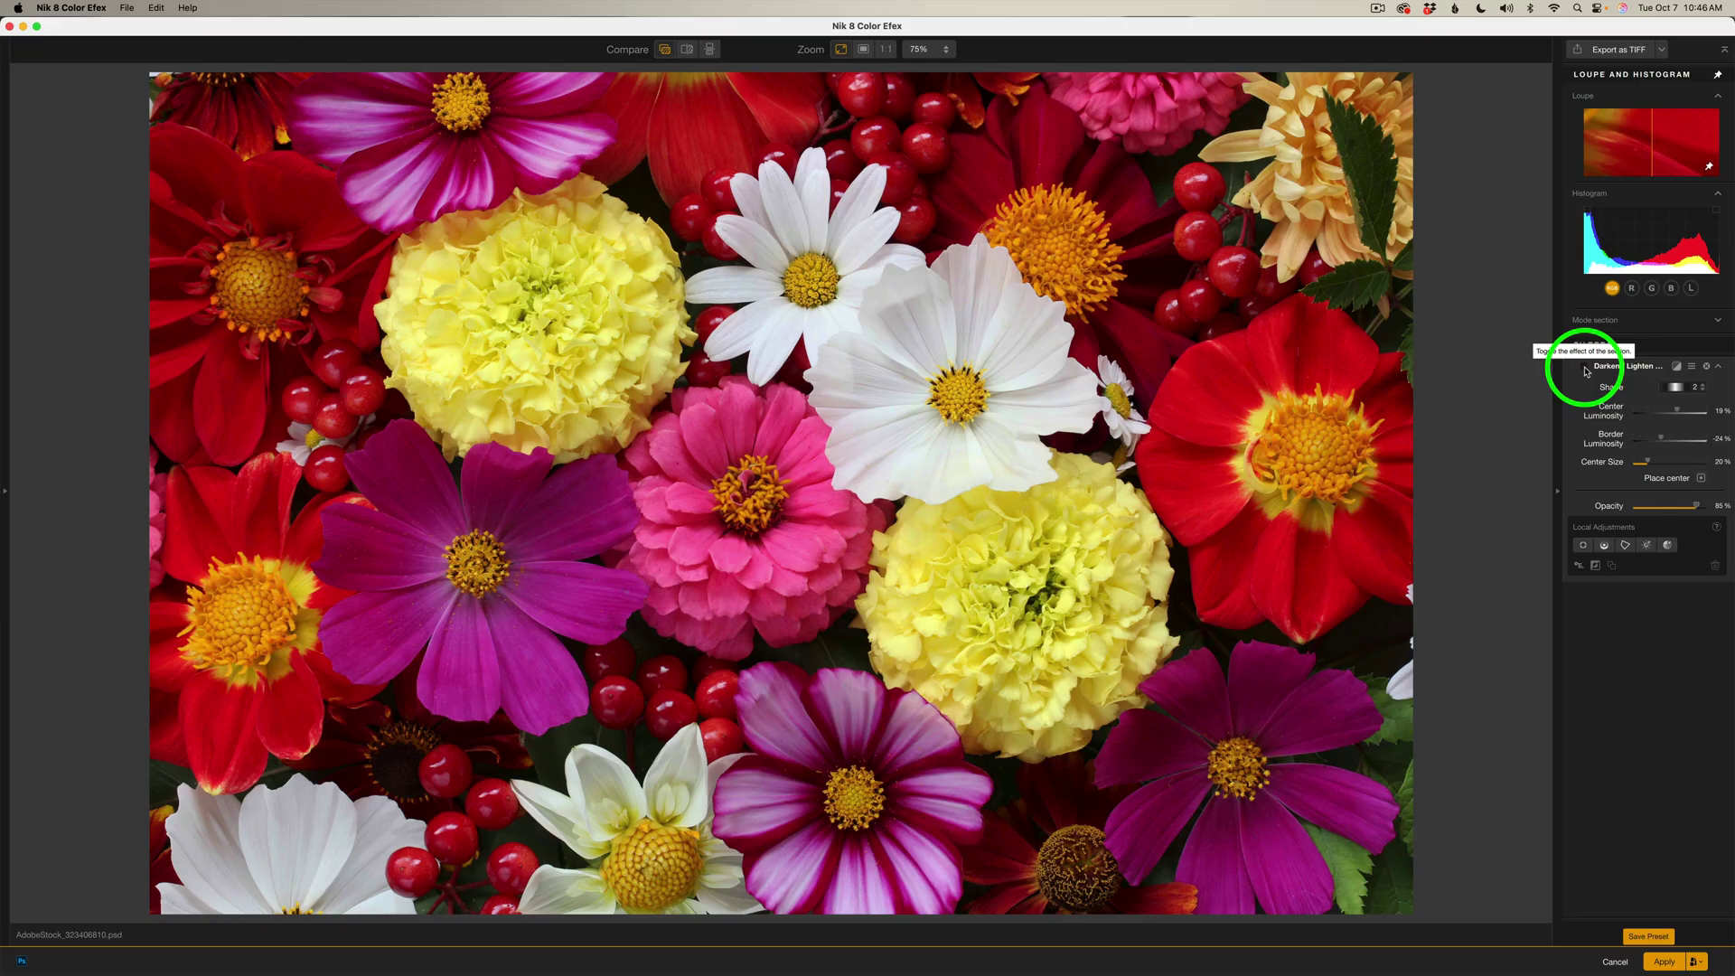
{"action": "left_click", "coordinate": [1584, 368]}
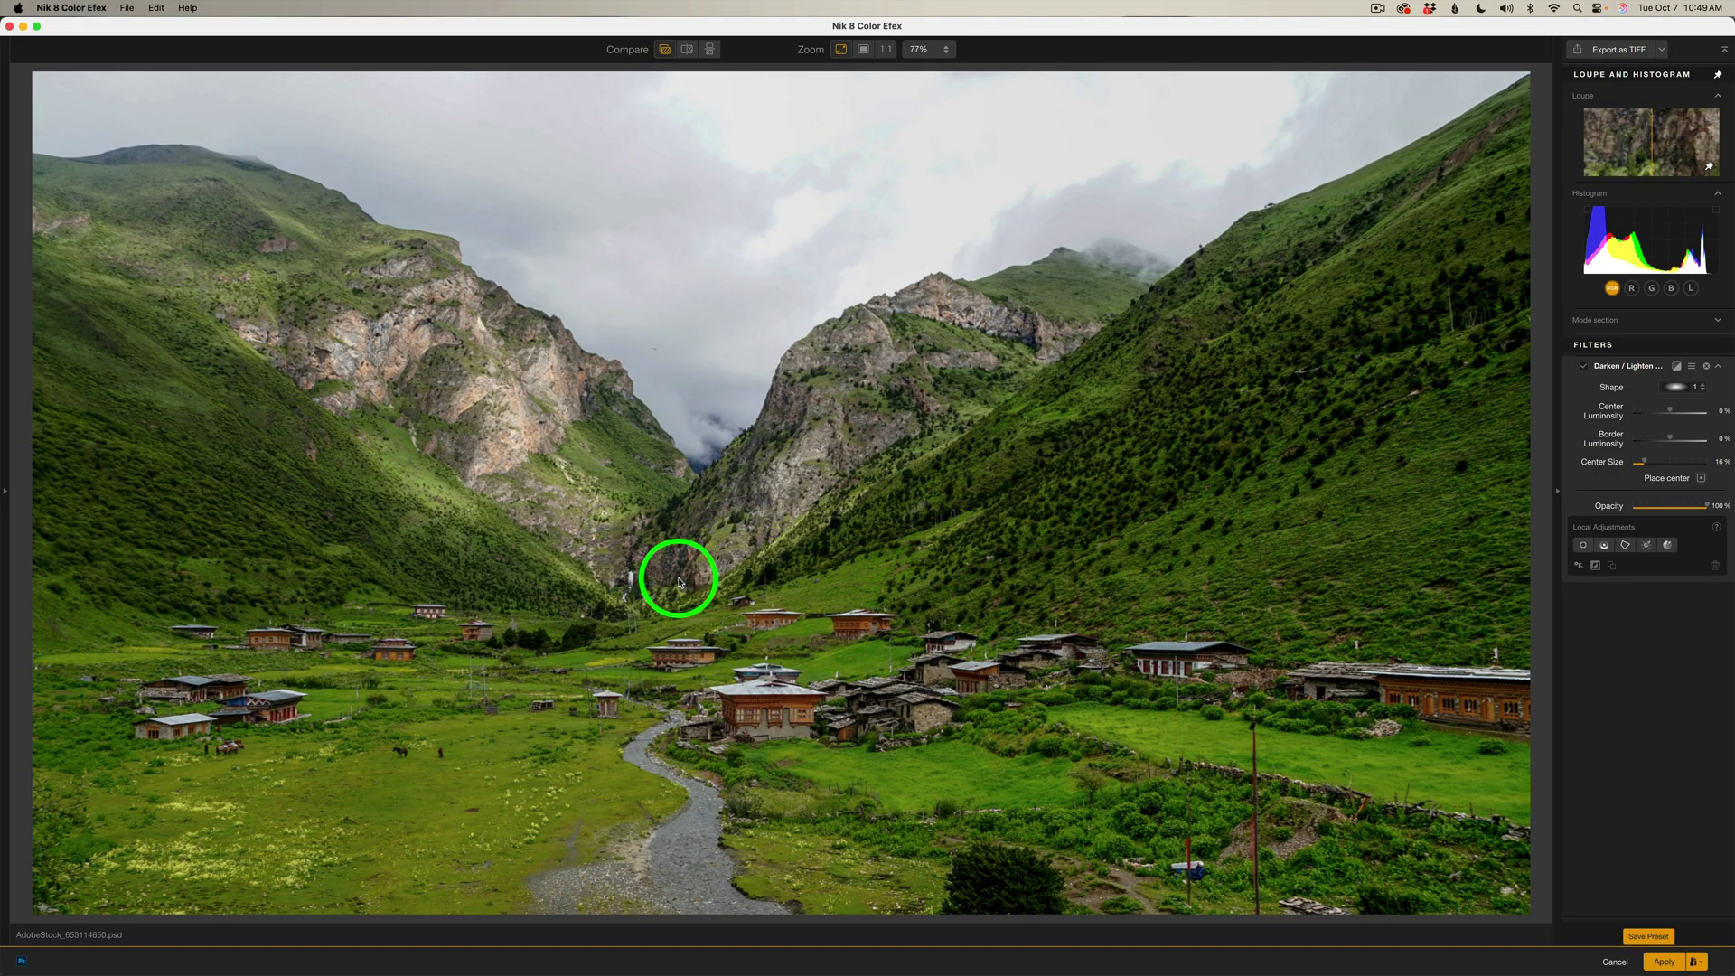
Centre the vignette on the valley floor with 26% center, -16% border luminosity and 20% center size.
{"action": "left_click", "coordinate": [1701, 478]}
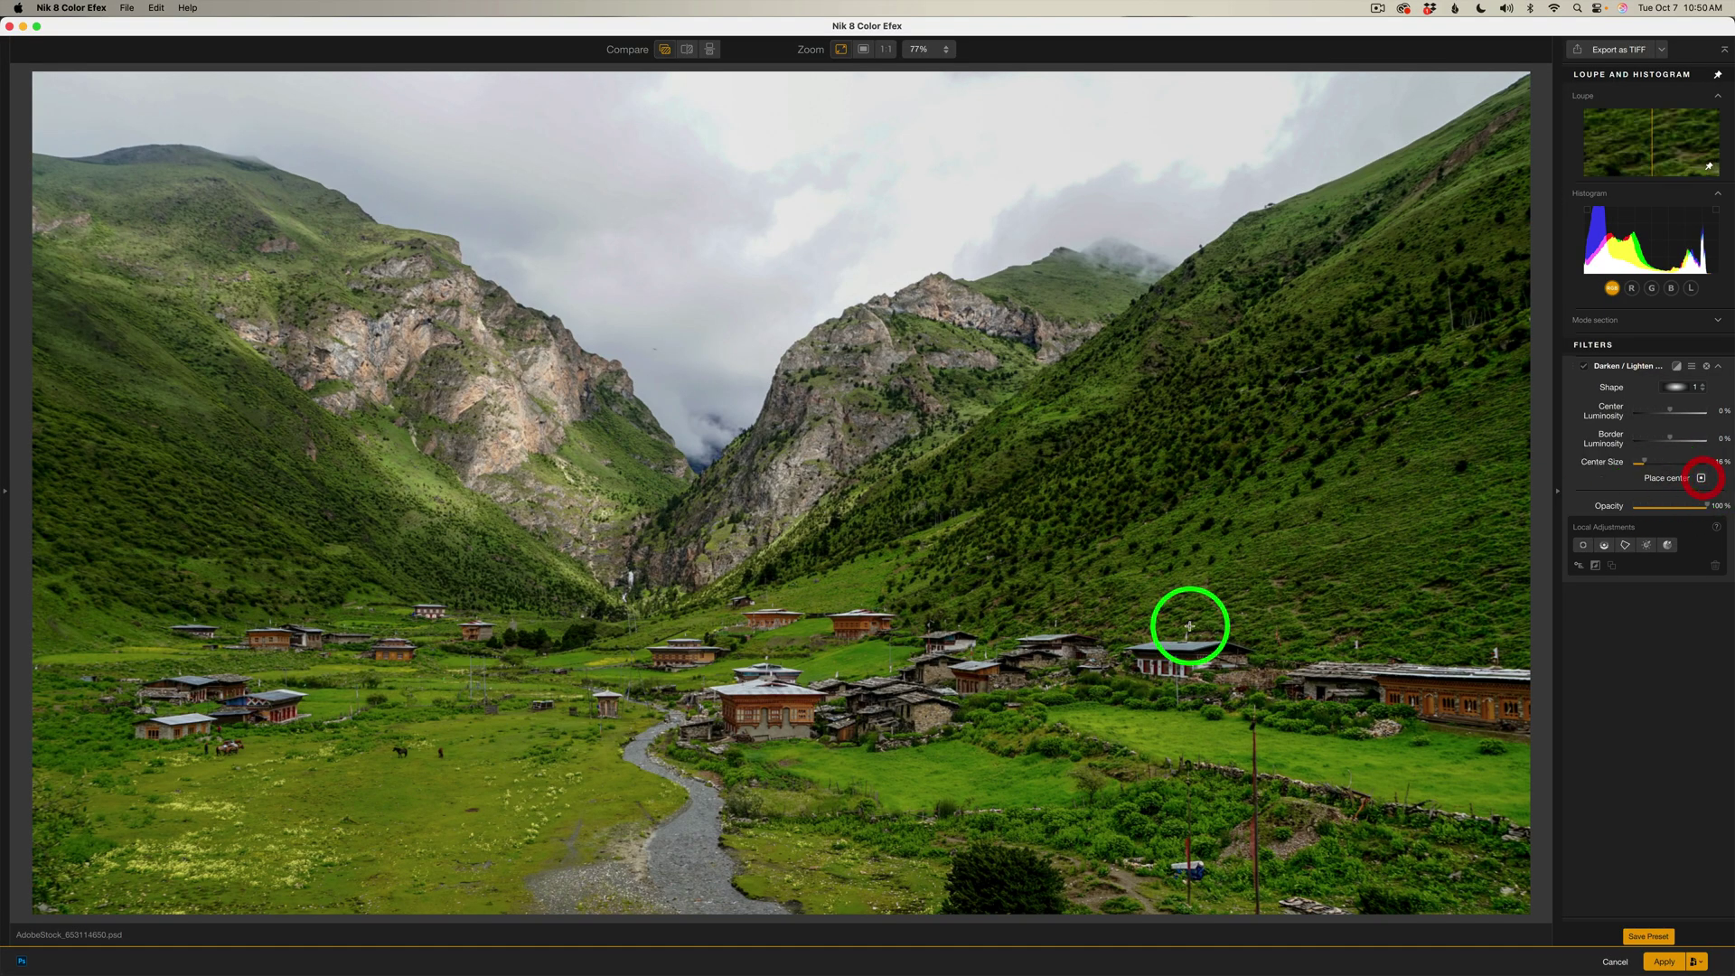
{"action": "left_click", "coordinate": [687, 611]}
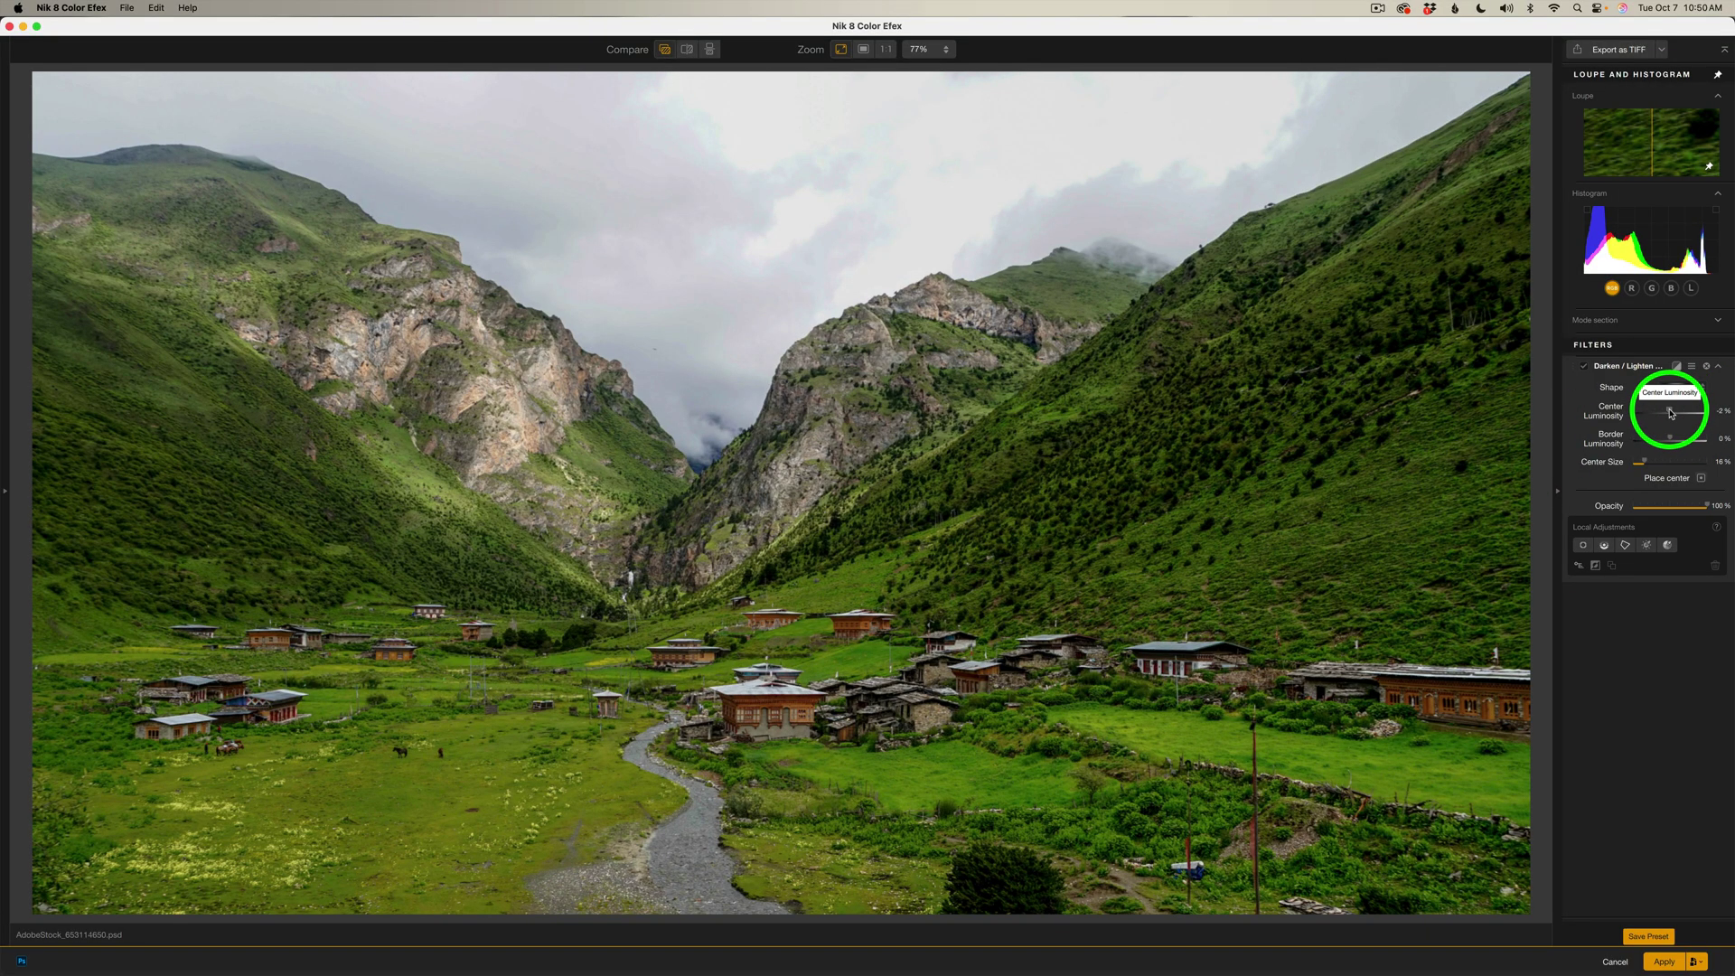
{"action": "left_click_drag", "start_coordinate": [1671, 413], "coordinate": [1679, 412]}
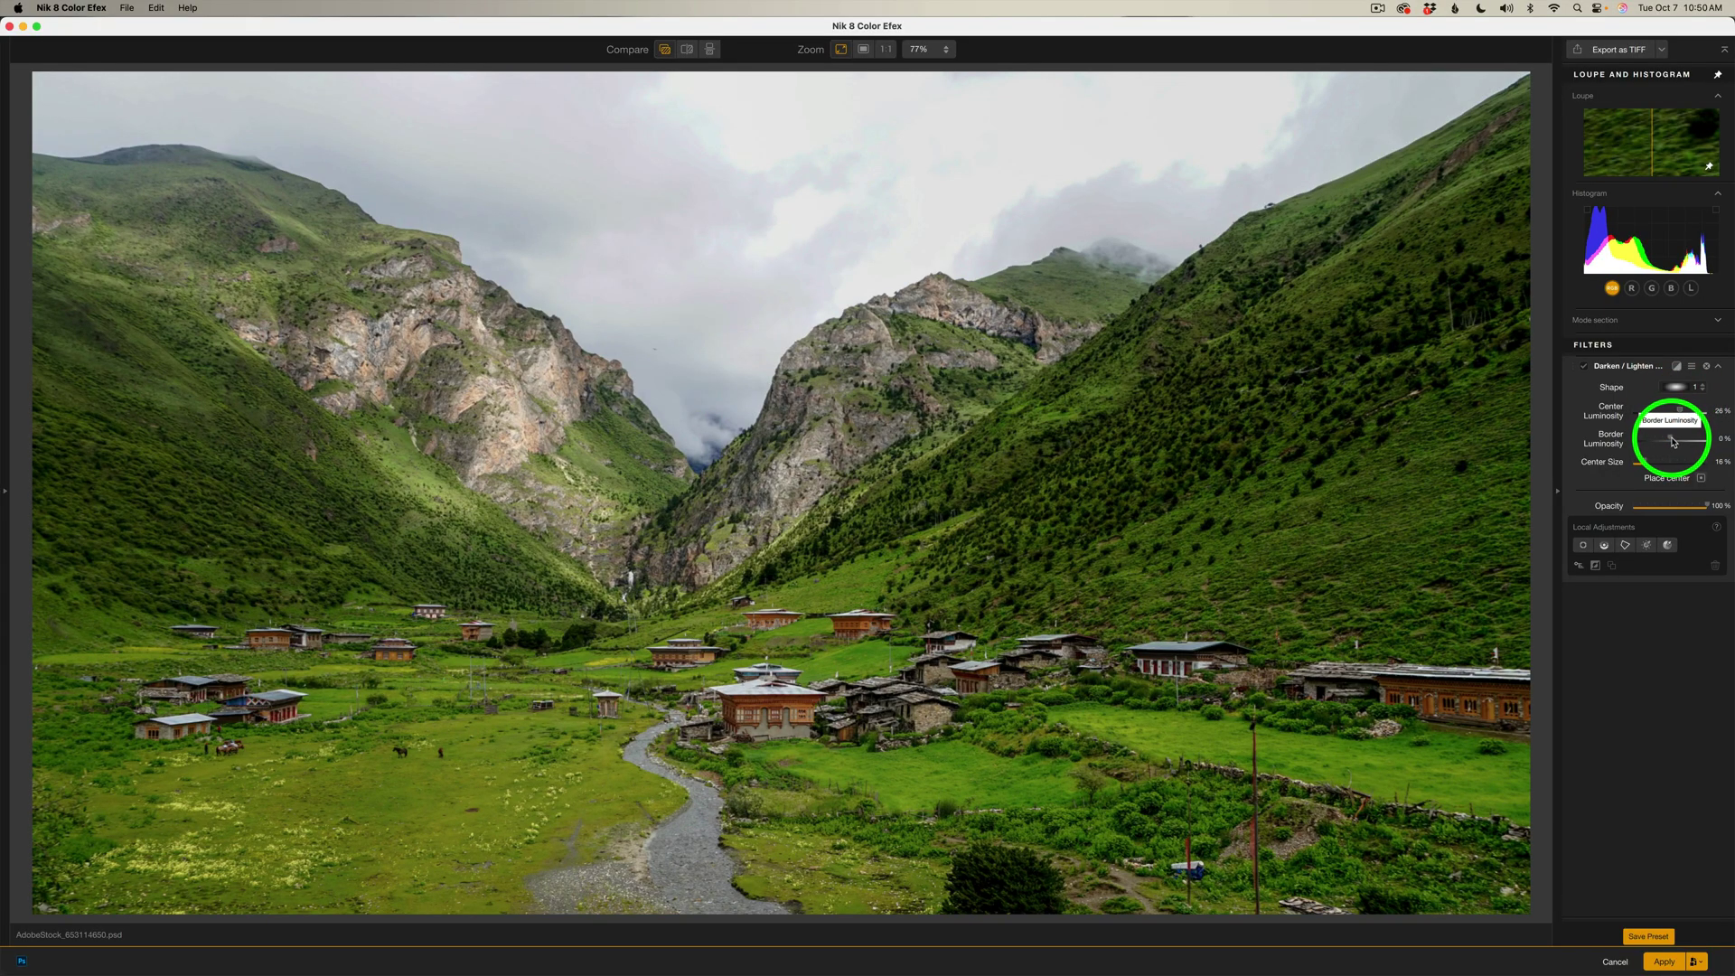
{"action": "left_click_drag", "start_coordinate": [1673, 441], "coordinate": [1667, 441]}
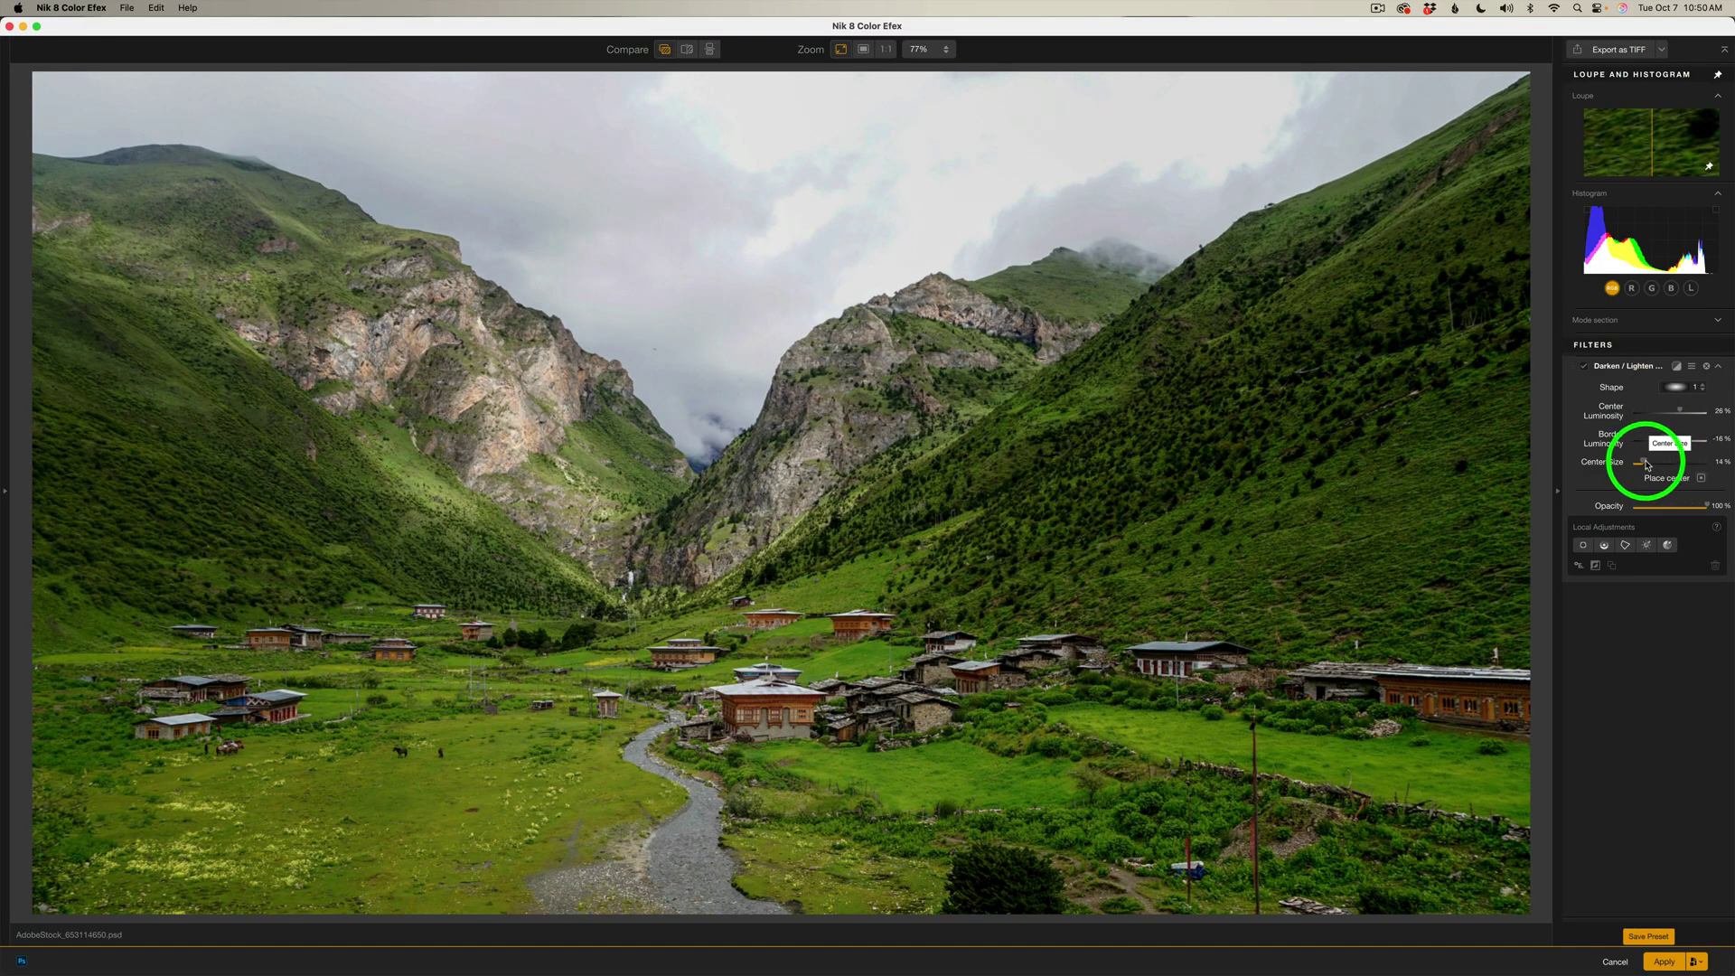
{"action": "mouse_move", "coordinate": [1646, 465]}
{"action": "left_mouse_down"}
{"action": "mouse_move", "coordinate": [1693, 468]}
{"action": "mouse_move", "coordinate": [1652, 464]}
{"action": "left_mouse_up"}
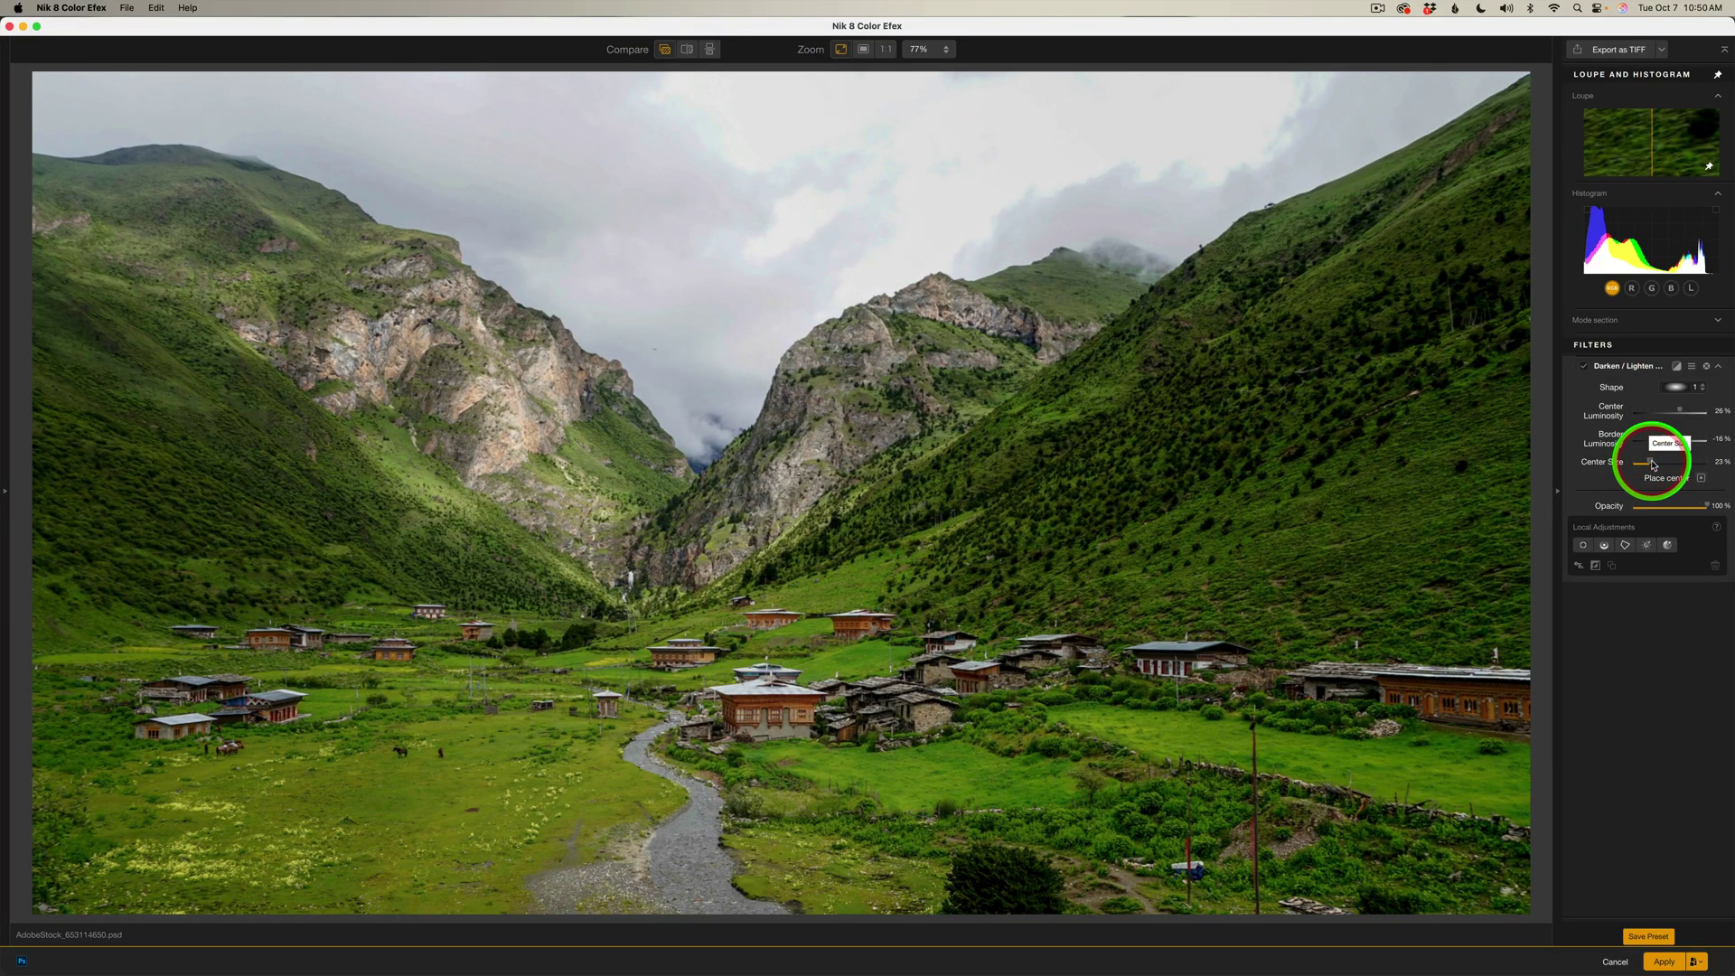
Switch the valley vignette to shape 2 and compare it off and on.
{"action": "left_click", "coordinate": [1702, 389]}
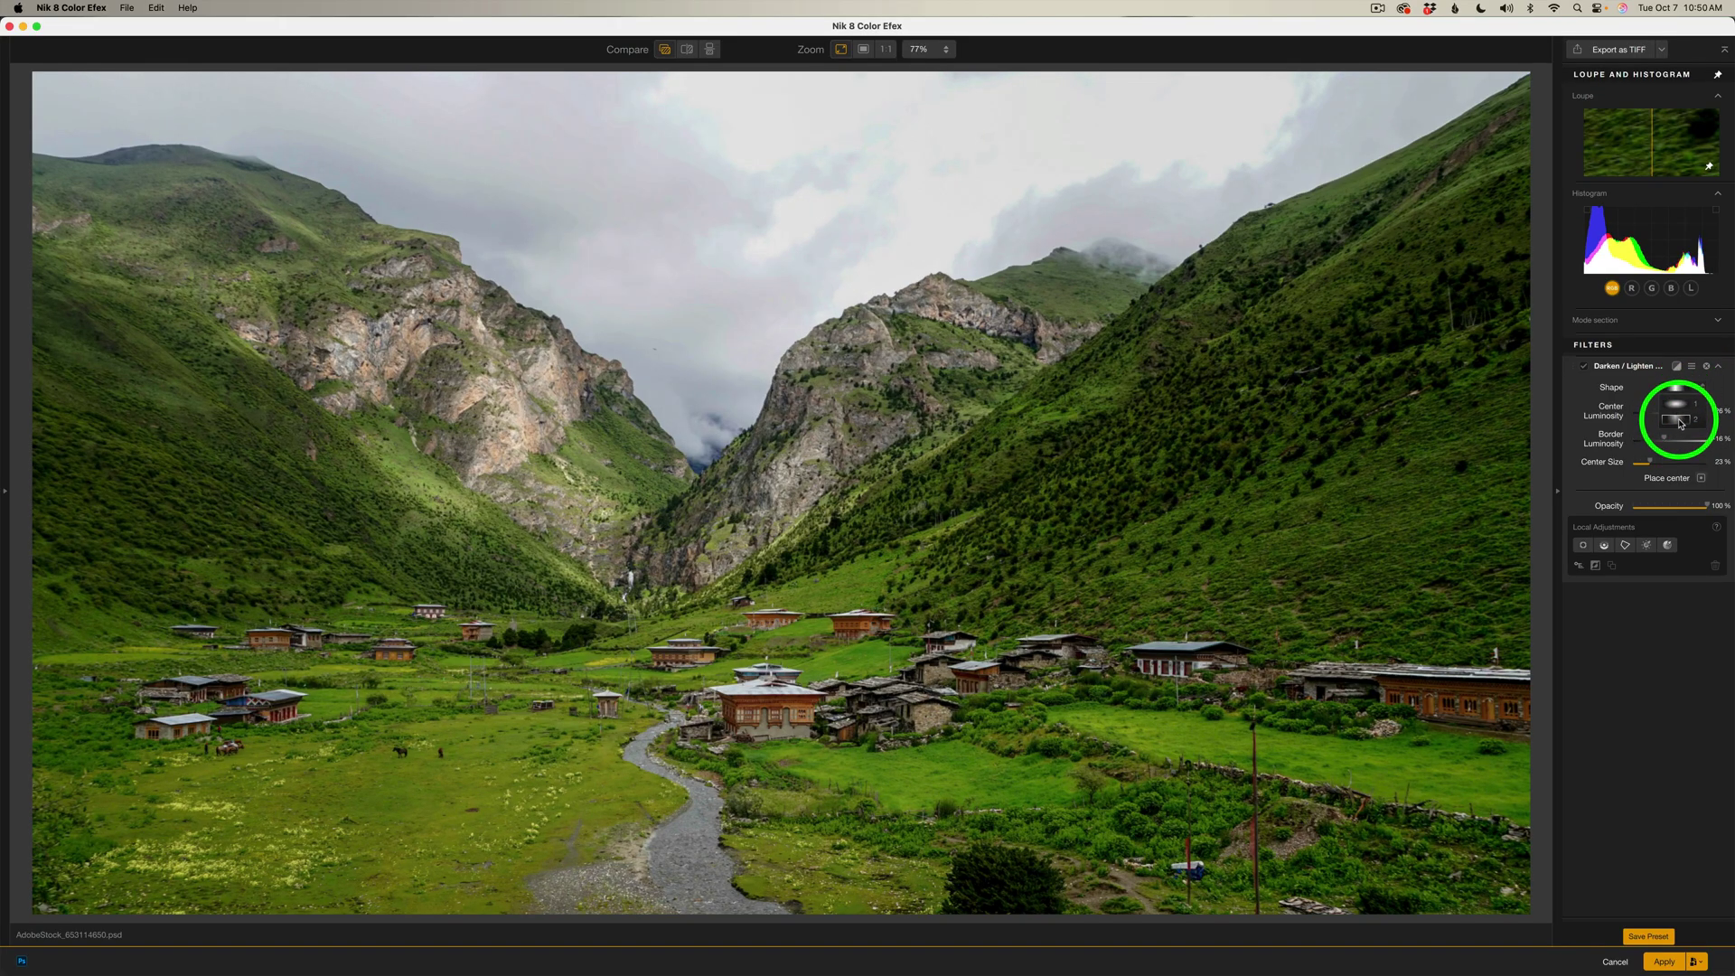
{"action": "left_click", "coordinate": [1680, 423]}
{"action": "left_click", "coordinate": [1585, 369]}
{"action": "left_click", "coordinate": [1585, 371]}
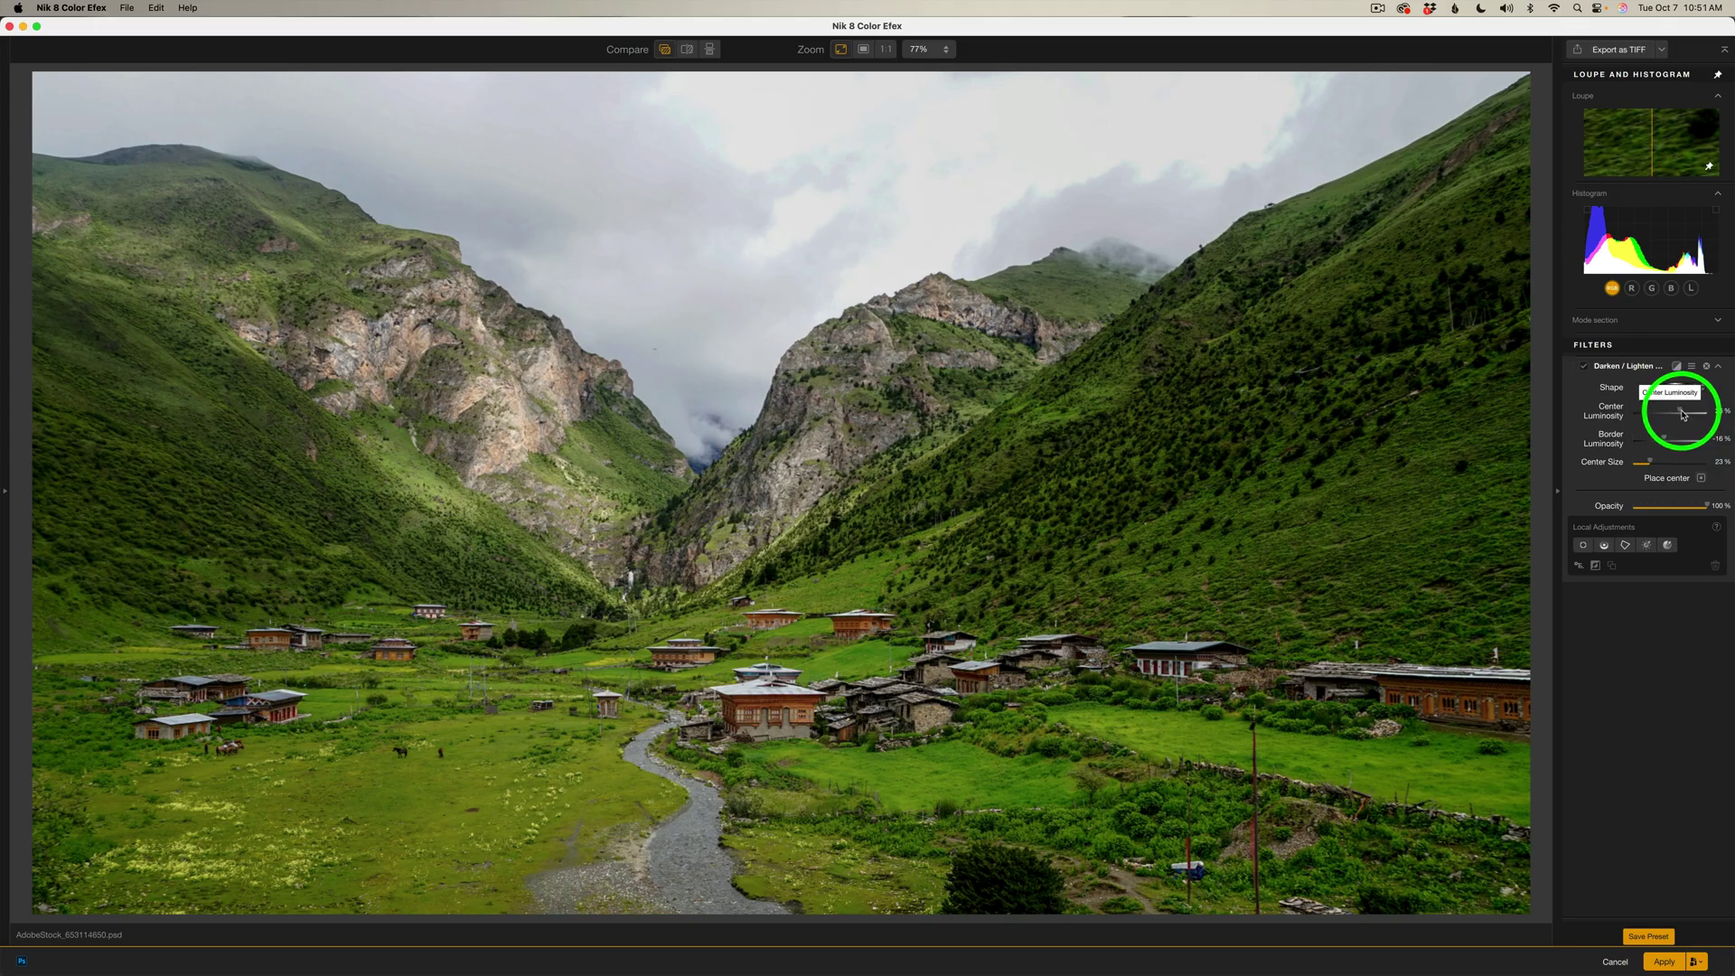
Ease Center Luminosity to 17%, compare before and after, and lower Opacity to 80%.
{"action": "left_click_drag", "start_coordinate": [1683, 415], "coordinate": [1676, 414]}
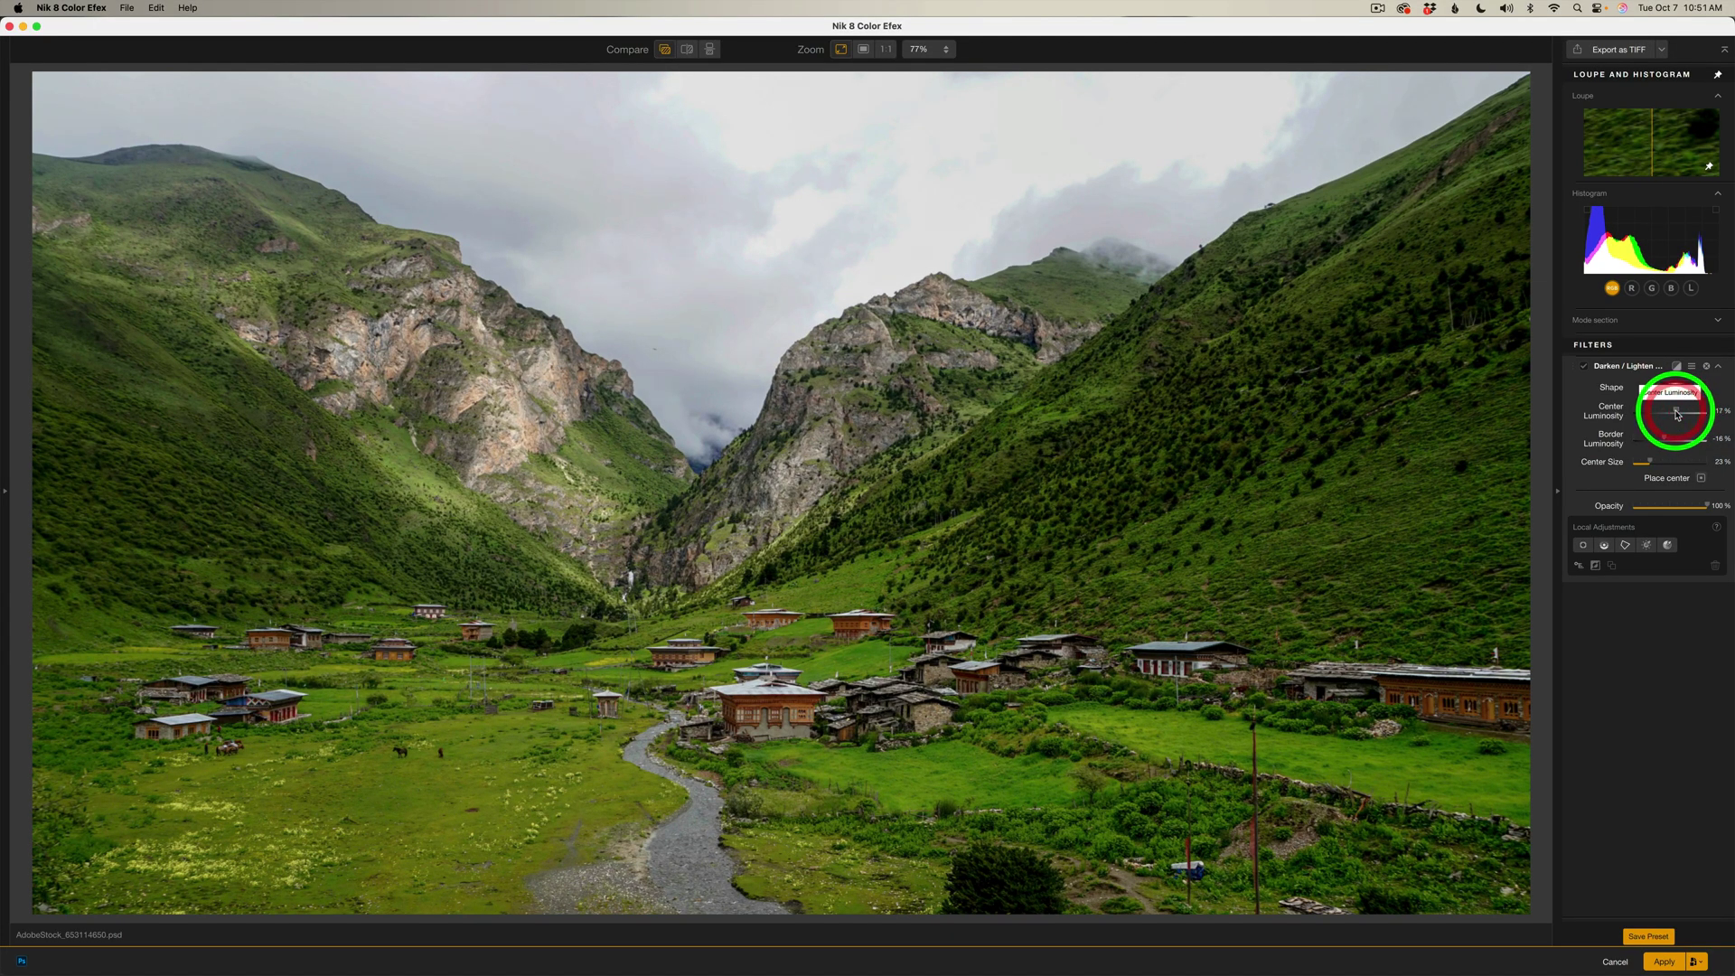
{"action": "left_click", "coordinate": [1588, 370]}
{"action": "left_click", "coordinate": [1587, 370]}
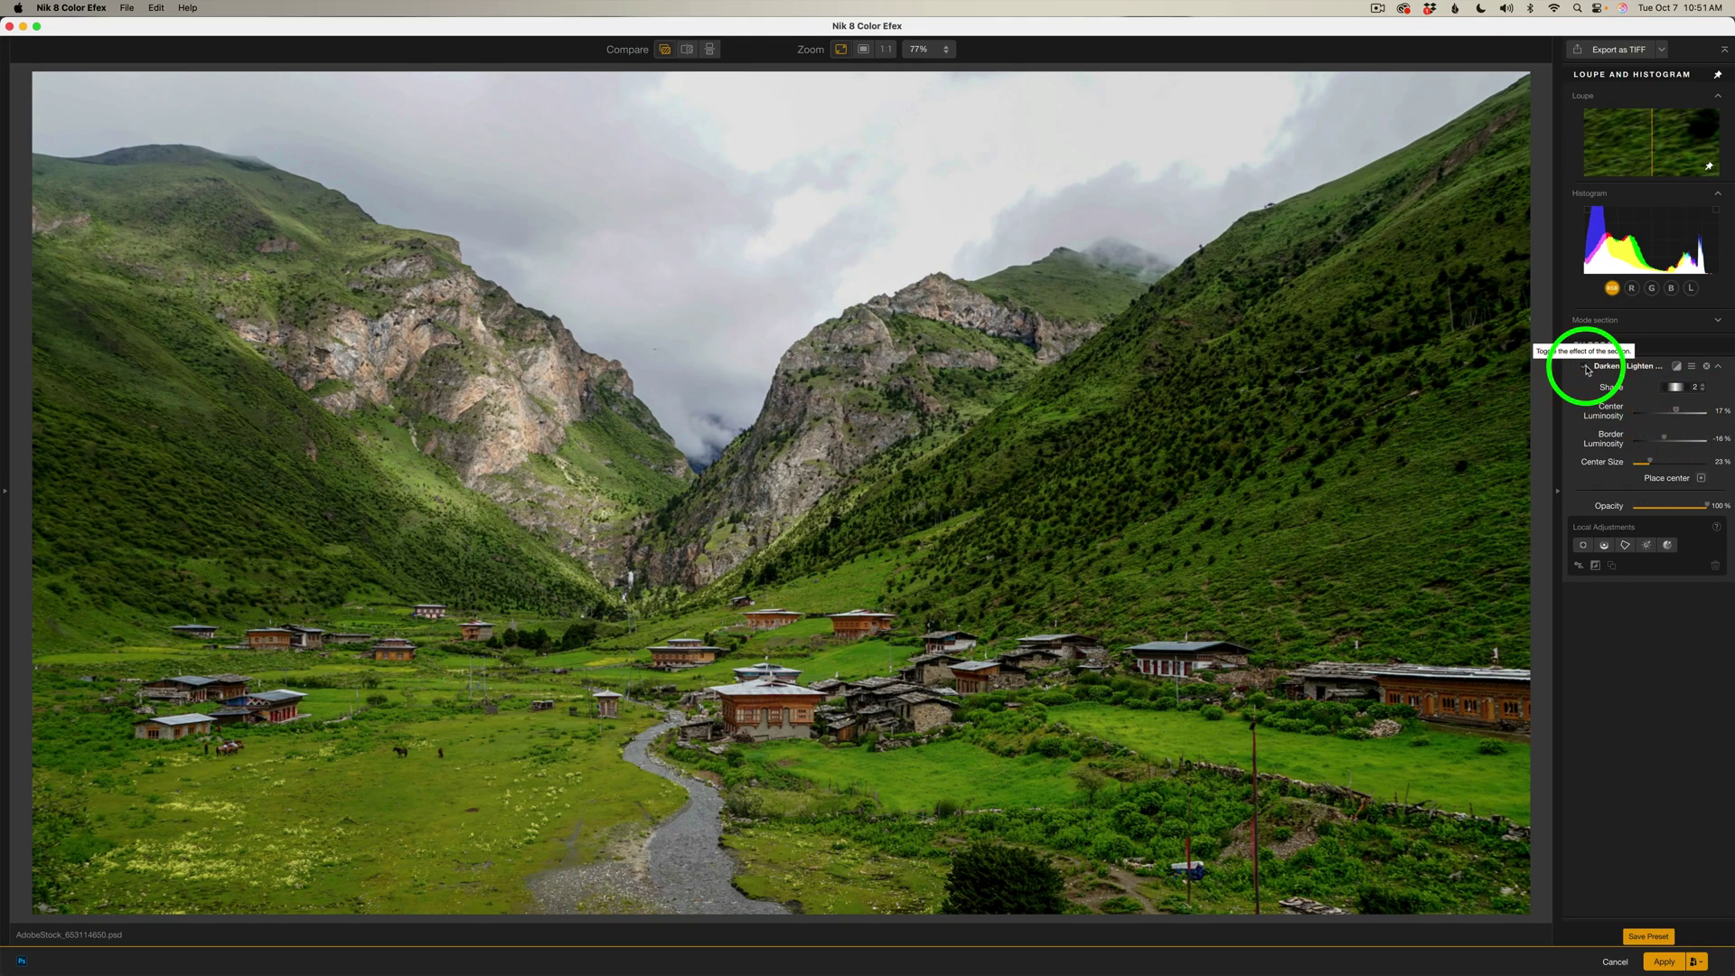
{"action": "left_click", "coordinate": [1587, 369]}
{"action": "left_click", "coordinate": [1588, 370]}
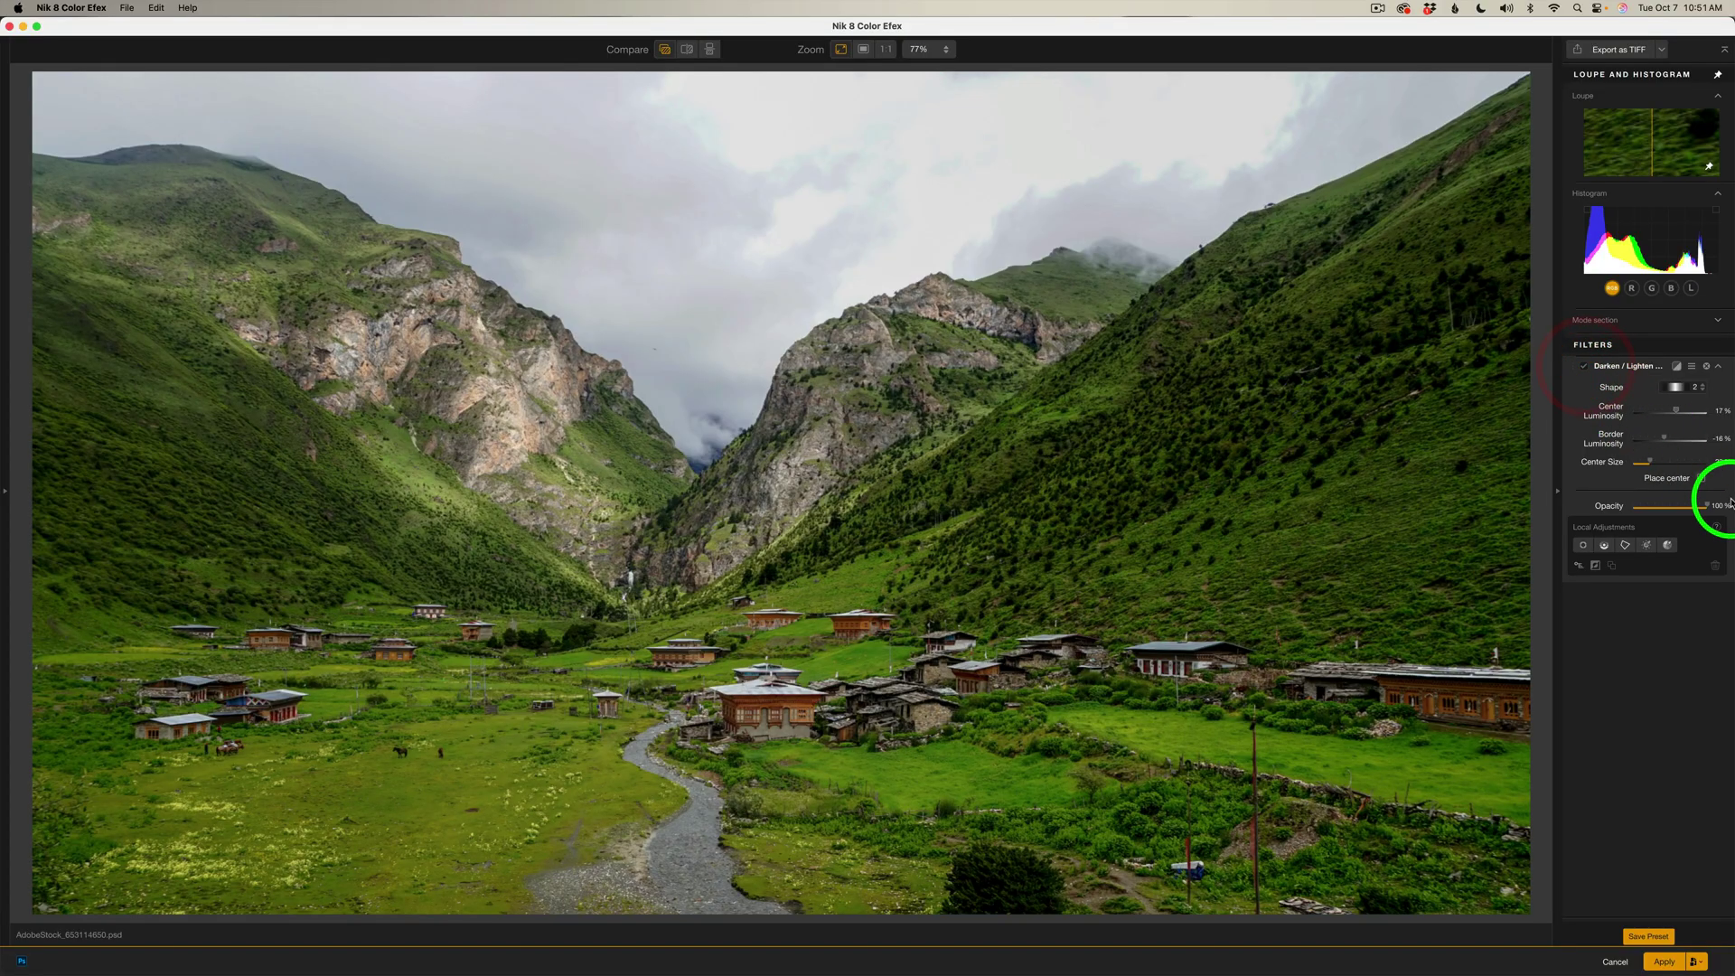
{"action": "mouse_move", "coordinate": [1709, 508]}
{"action": "left_mouse_down"}
{"action": "mouse_move", "coordinate": [1624, 504]}
{"action": "mouse_move", "coordinate": [1692, 508]}
{"action": "left_mouse_up"}
{"action": "left_click", "coordinate": [1626, 504]}
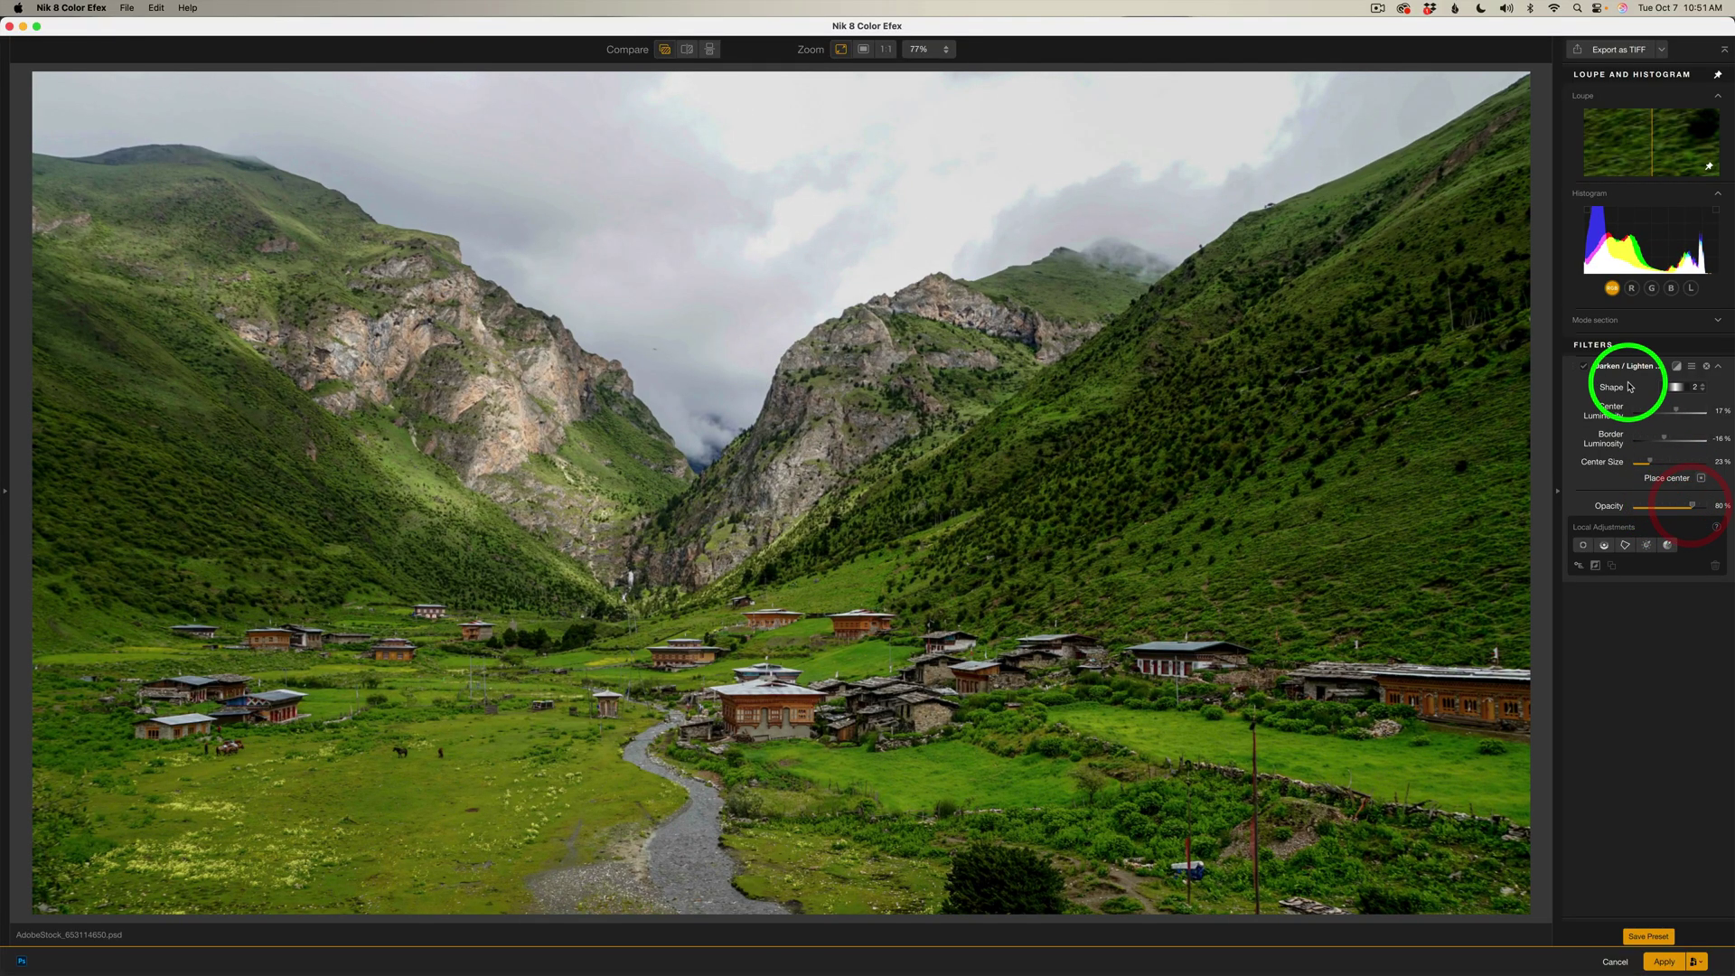
{"action": "left_click", "coordinate": [1584, 368]}
{"action": "left_click", "coordinate": [1584, 368]}
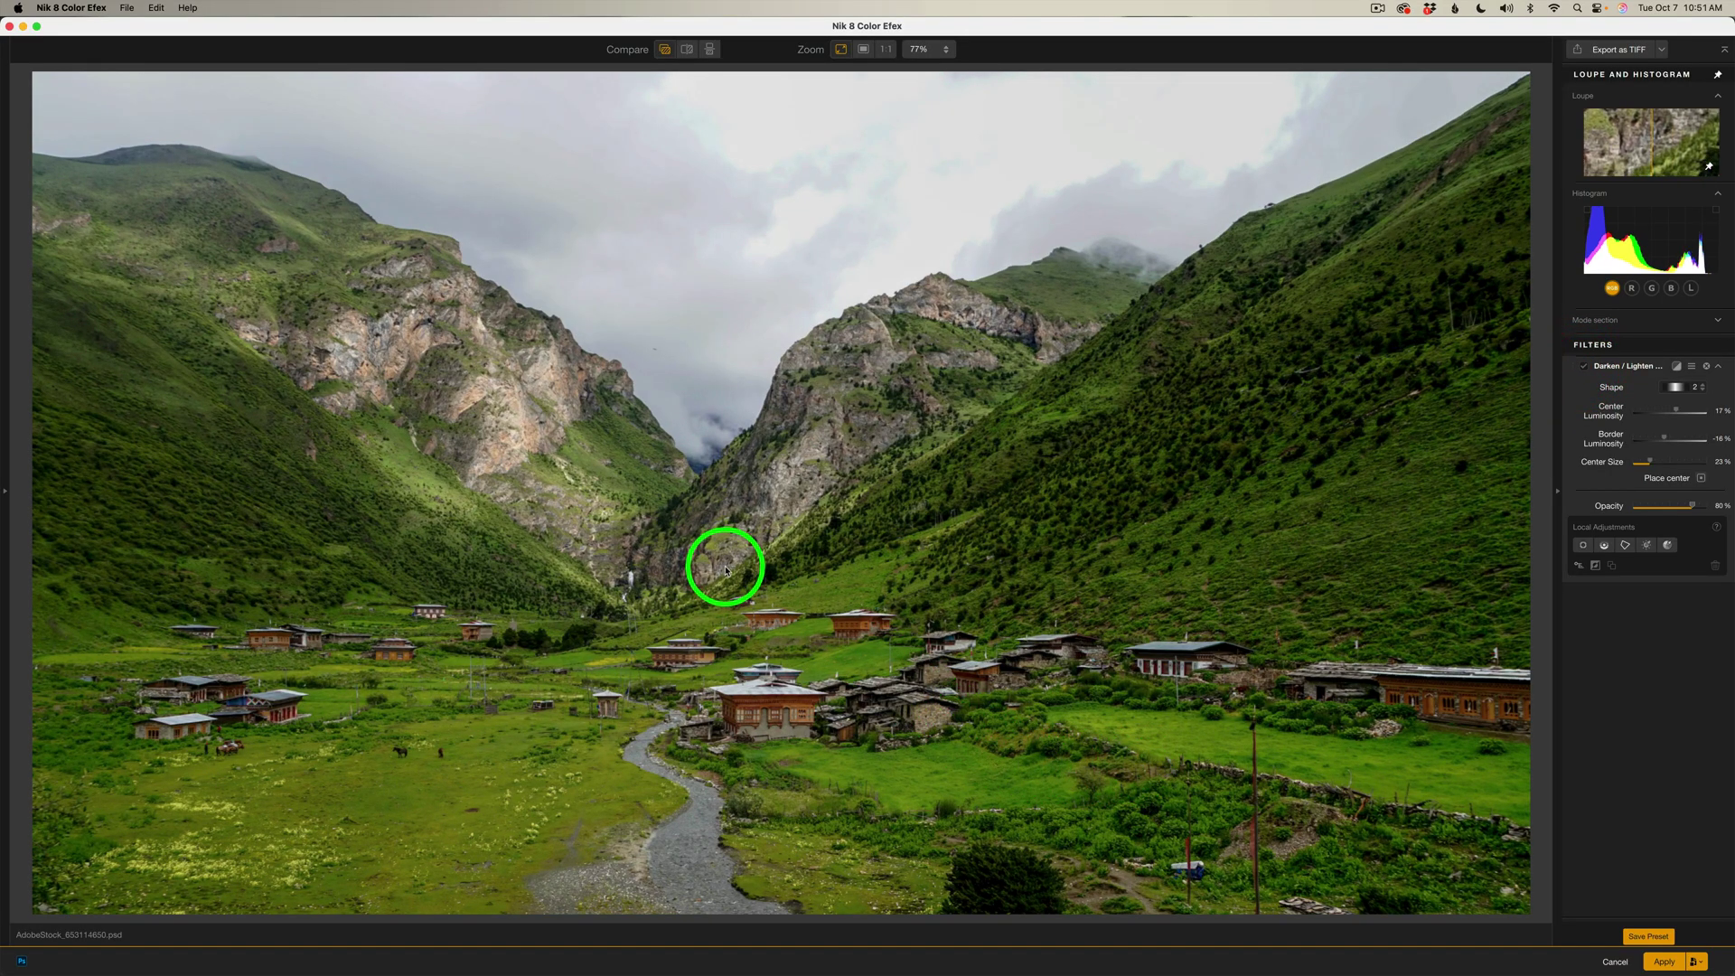